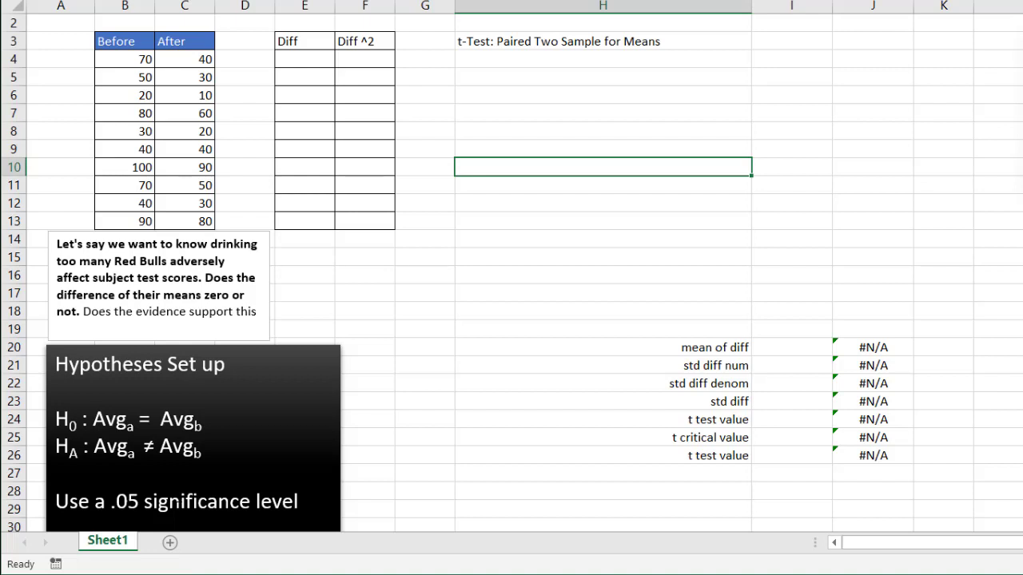
# Open the Data Analysis tool "t-Test: Paired Two Sample for Means"
pyautogui.click(611, 69)
pyautogui.click(535, 42)
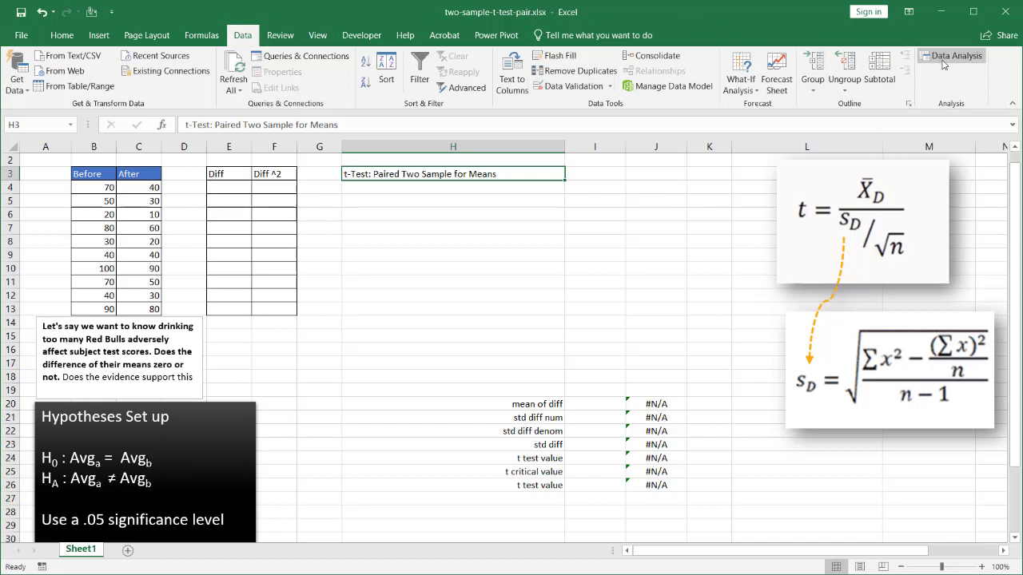
pyautogui.click(951, 56)
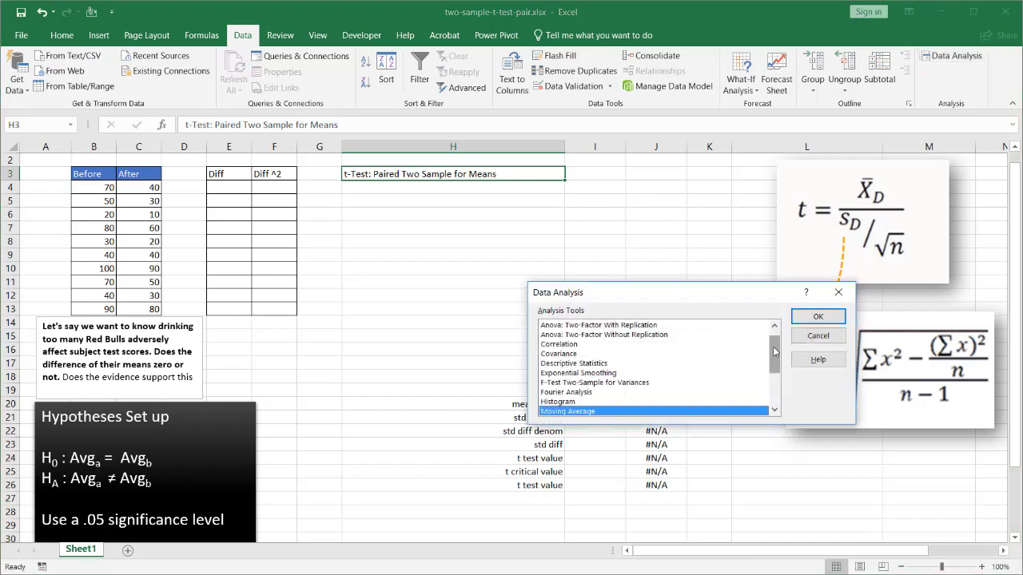
pyautogui.scroll(-3, 774, 356)
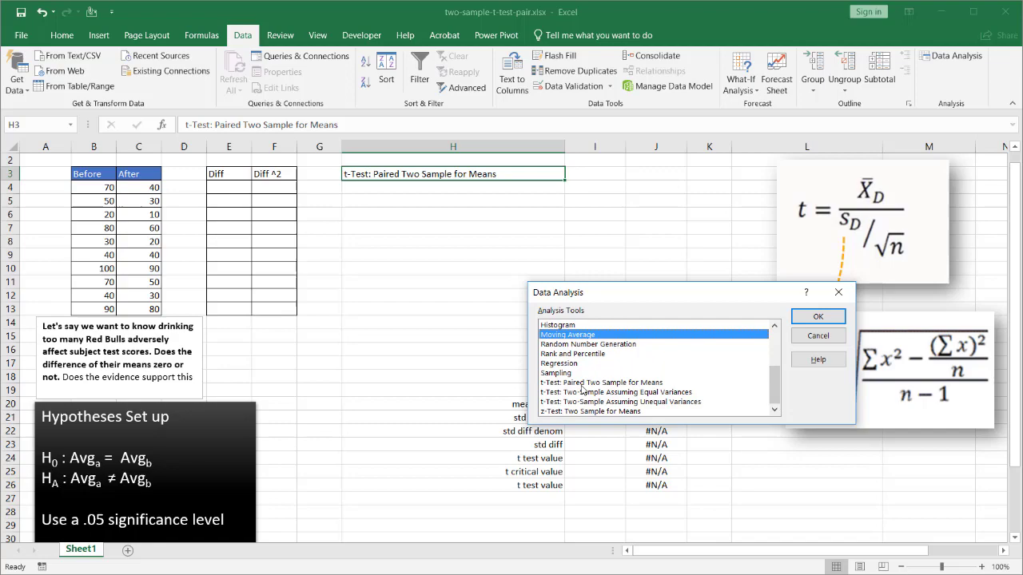
pyautogui.click(575, 383)
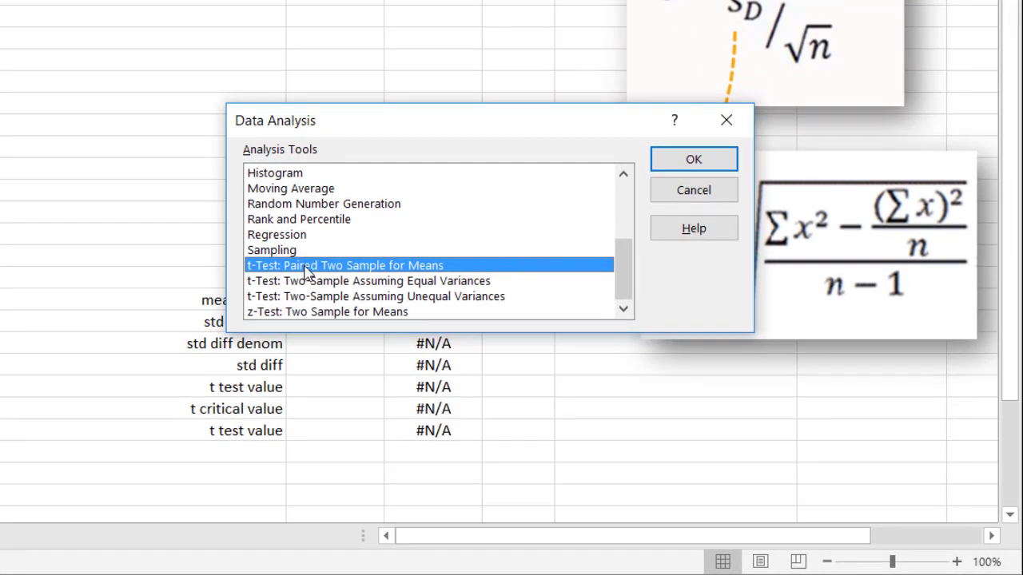
pyautogui.click(663, 165)
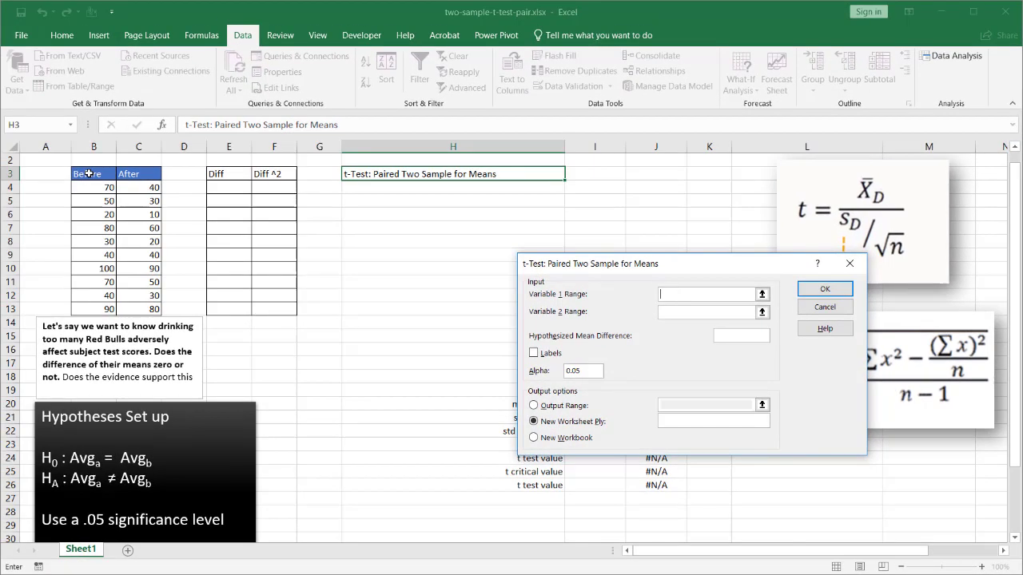
# Set Variable 1 Range to B3:B13 and Variable 2 Range to C3:C13, with Labels enabled
pyautogui.moveTo(93, 174); pyautogui.dragTo(95, 311)
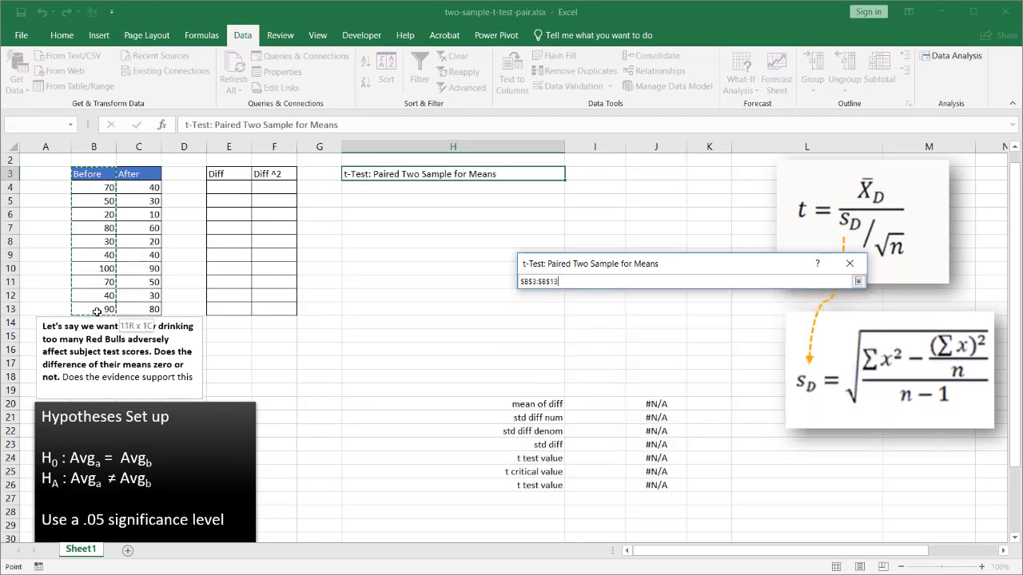
pyautogui.press('Tab')
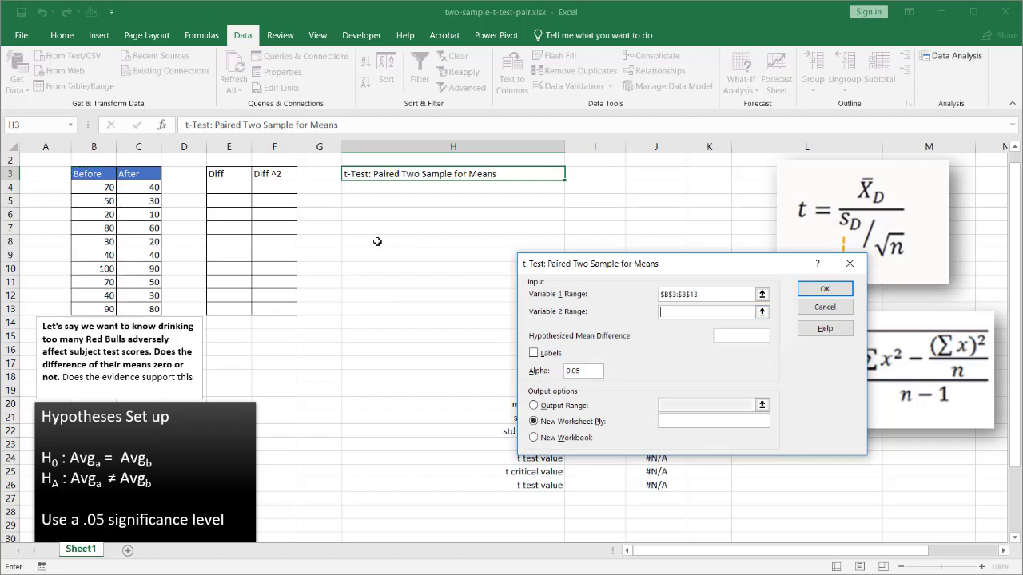
pyautogui.moveTo(124, 174); pyautogui.dragTo(143, 310)
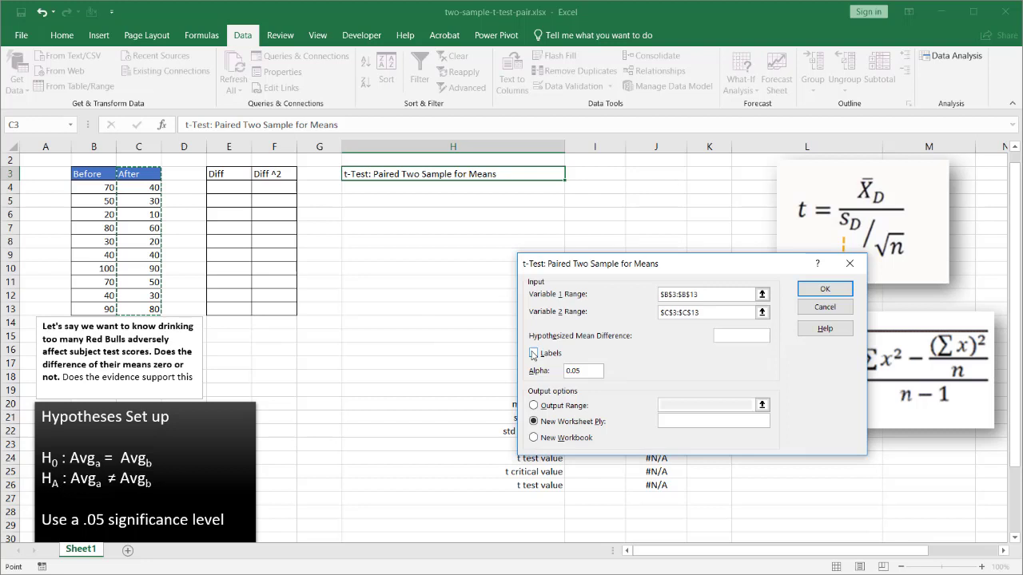
pyautogui.click(533, 354)
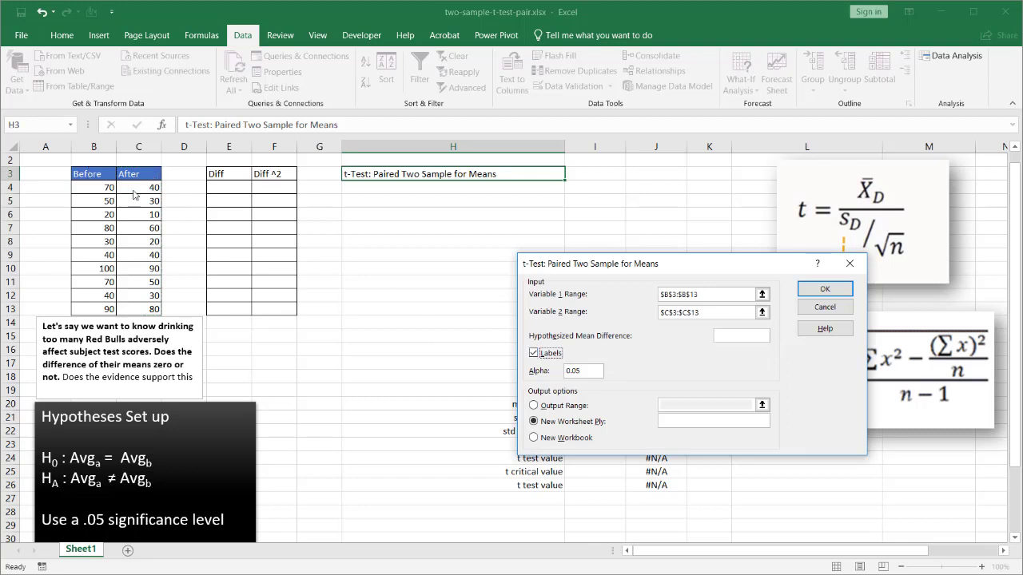
# Direct the t-test output to cell H3 and run it, overwriting the existing data there
pyautogui.click(535, 406)
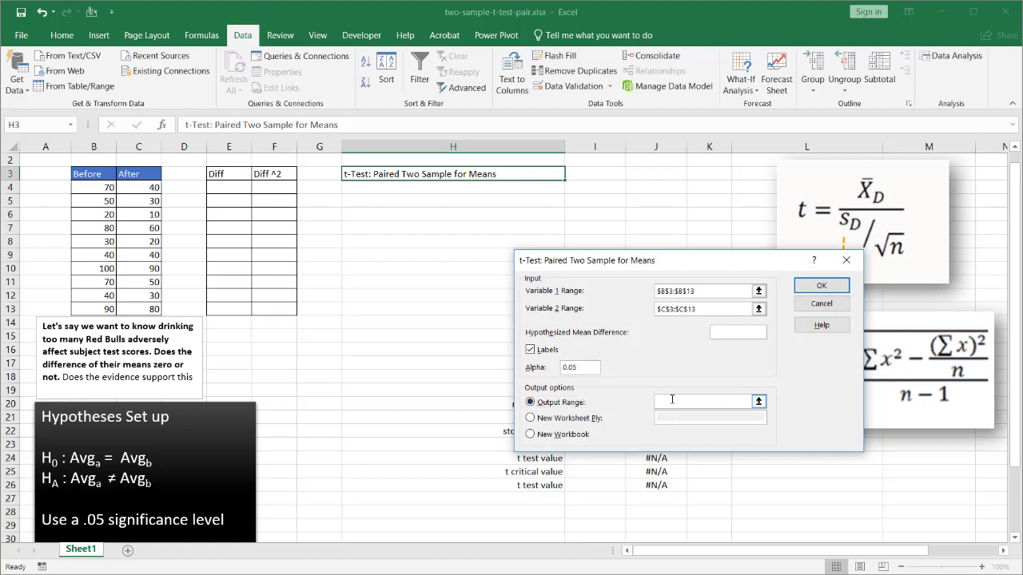
pyautogui.click(396, 175)
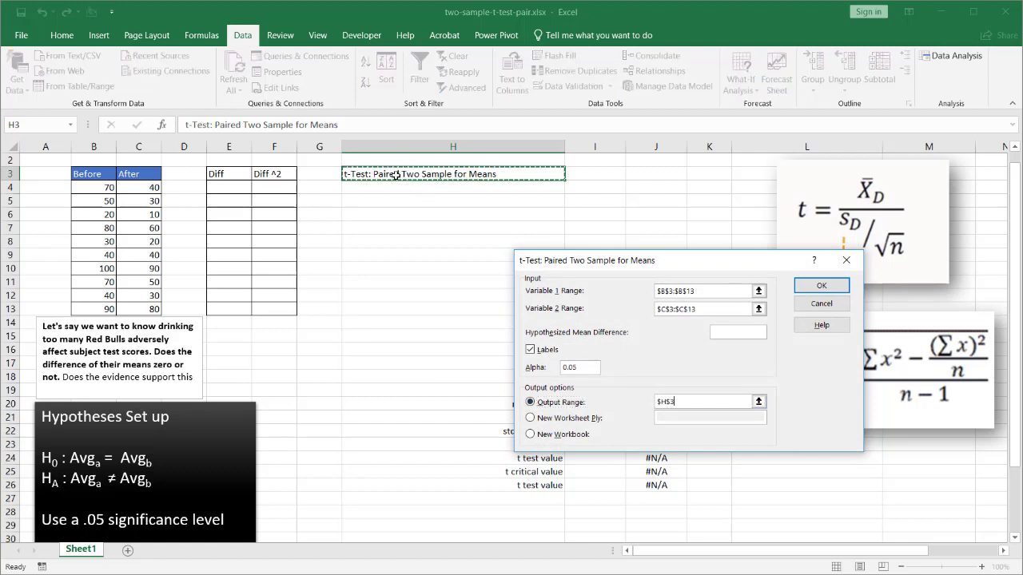
pyautogui.click(834, 292)
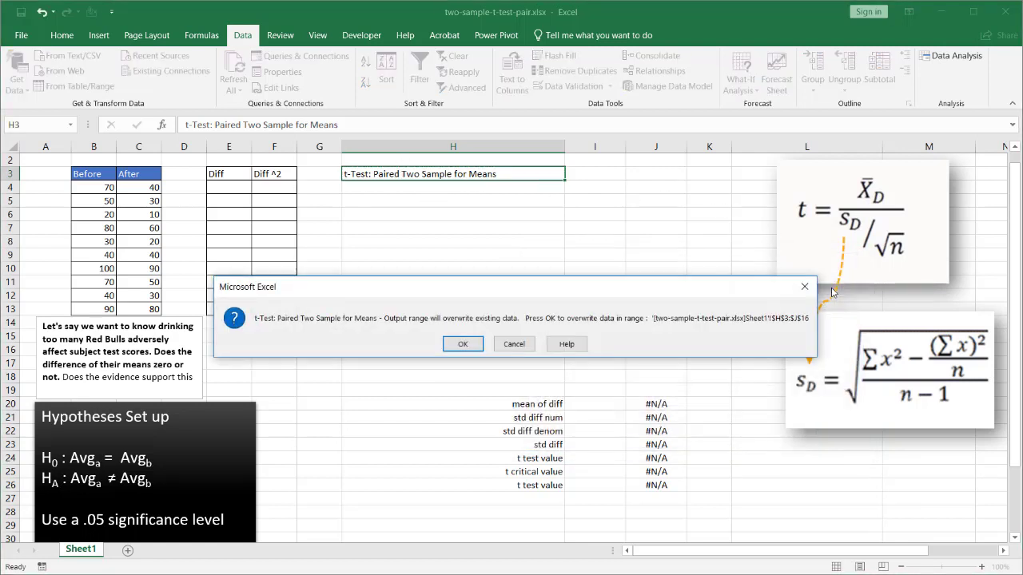
pyautogui.click(477, 349)
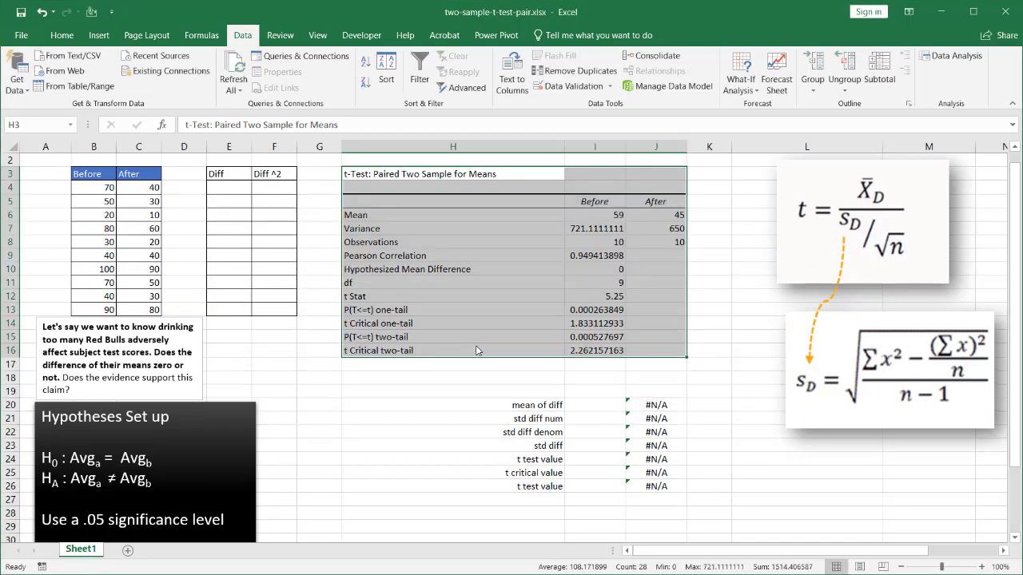
# Fill the t Critical two-tail row (H16:I16) and the t Stat row (H12:I12) with yellow
pyautogui.click(554, 286)
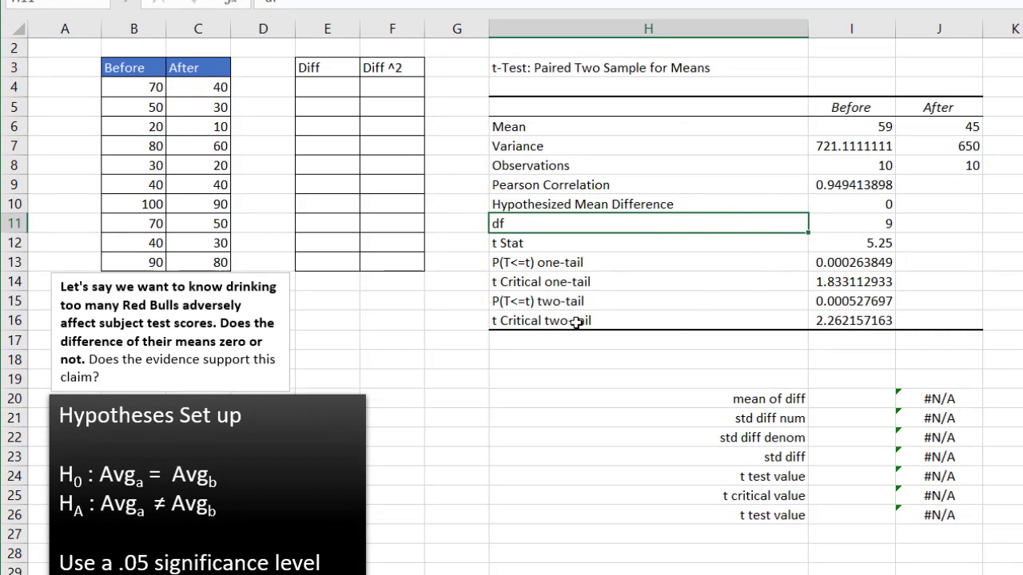
pyautogui.moveTo(576, 323); pyautogui.dragTo(852, 320)
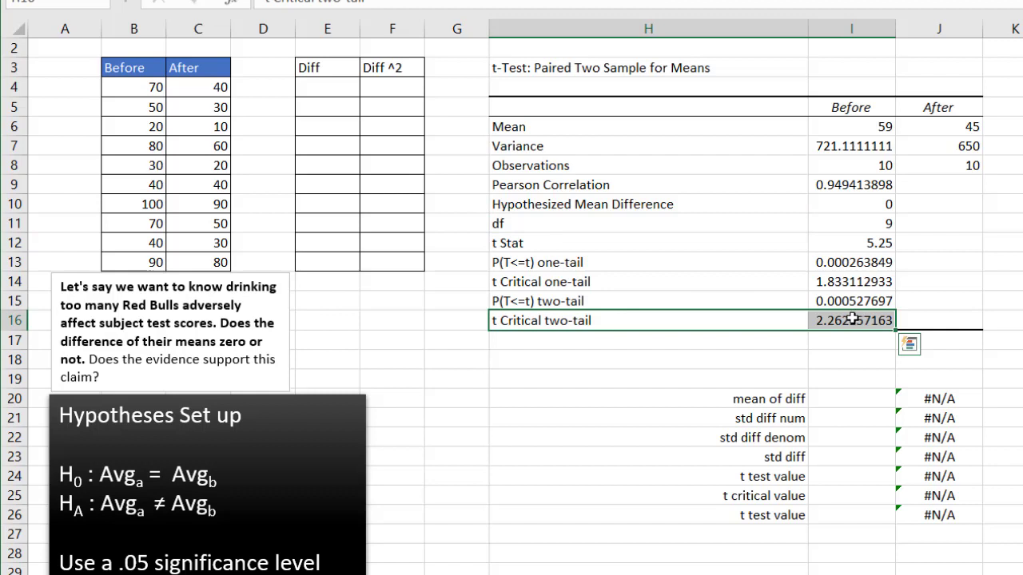
pyautogui.rightClick(852, 320)
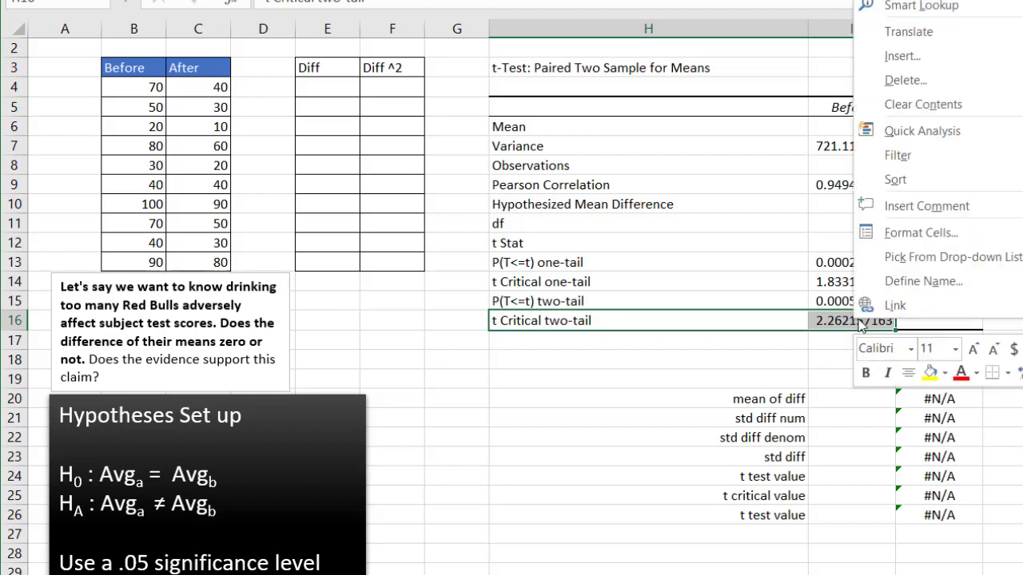
pyautogui.click(930, 372)
pyautogui.moveTo(592, 242); pyautogui.dragTo(826, 243)
pyautogui.rightClick(827, 243)
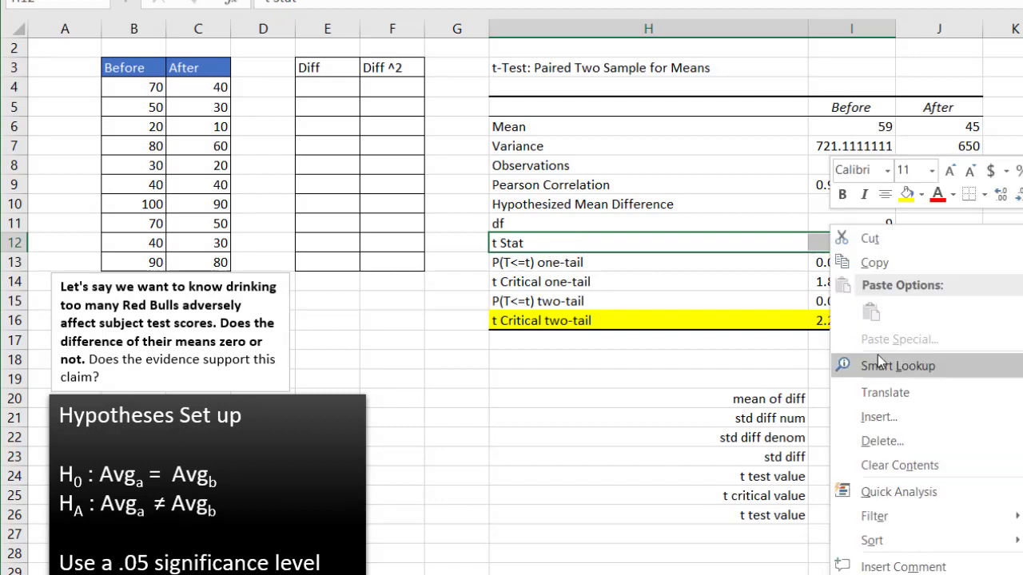
pyautogui.click(914, 200)
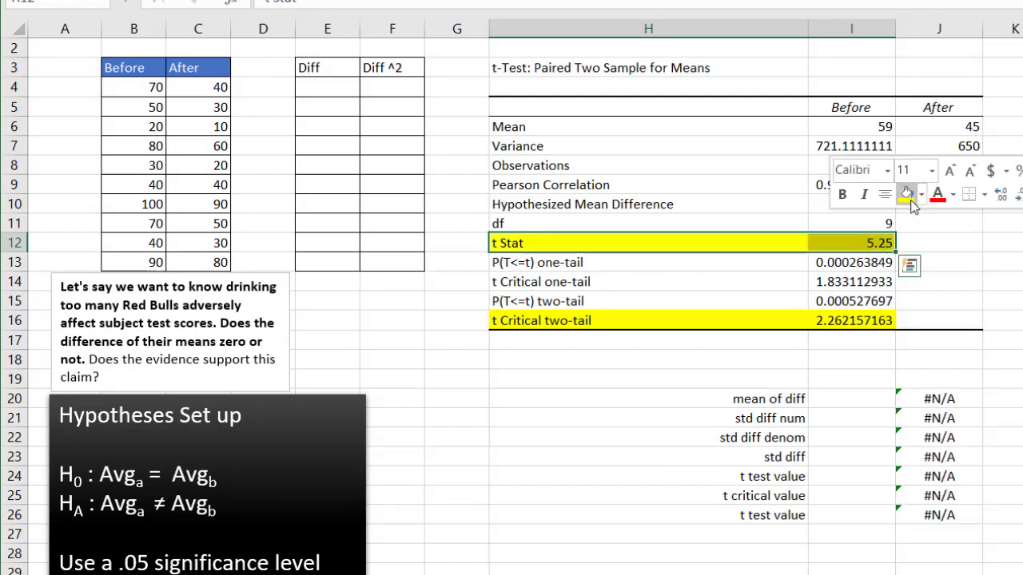
# Examine the two-tail critical value against the Red Bull question, the hypotheses and the t-test formulas
pyautogui.click(853, 321)
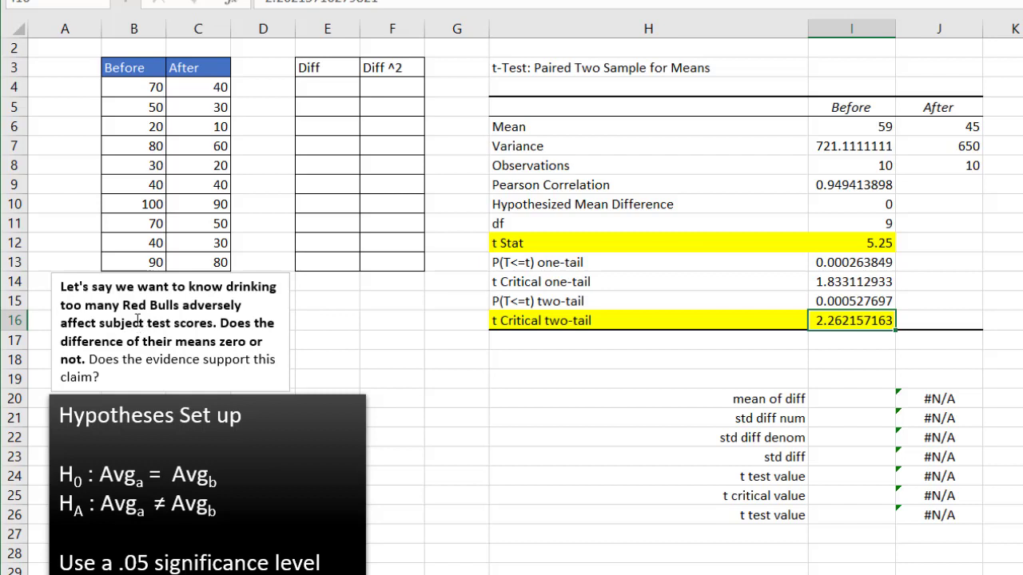
pyautogui.moveTo(126, 303); pyautogui.dragTo(202, 318)
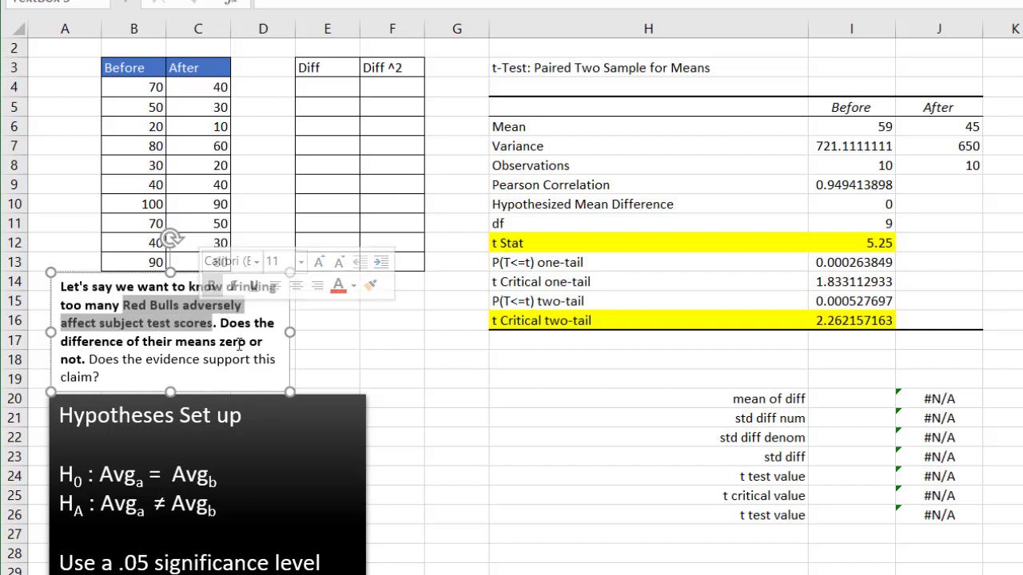
pyautogui.click(171, 504)
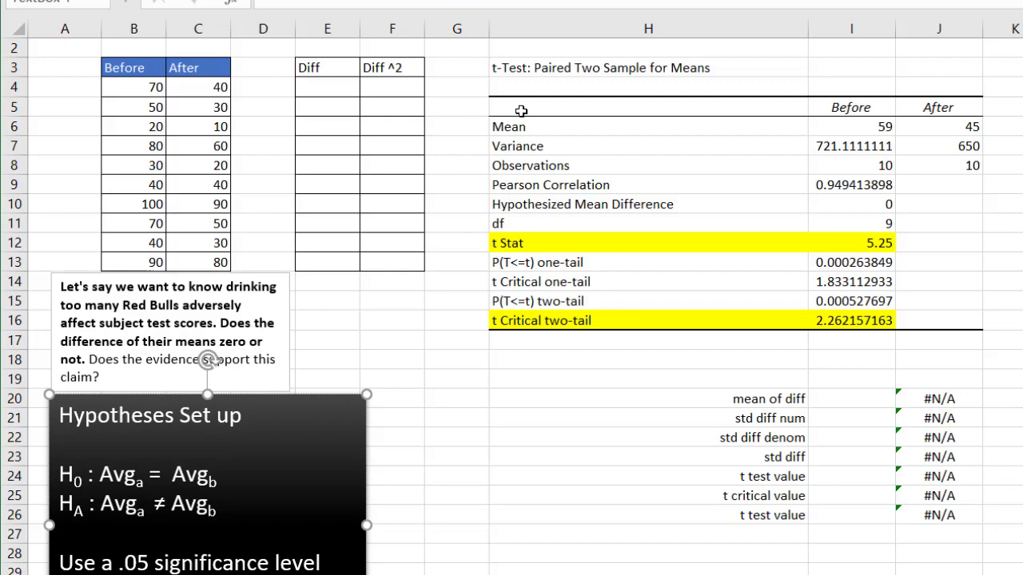
pyautogui.click(592, 426)
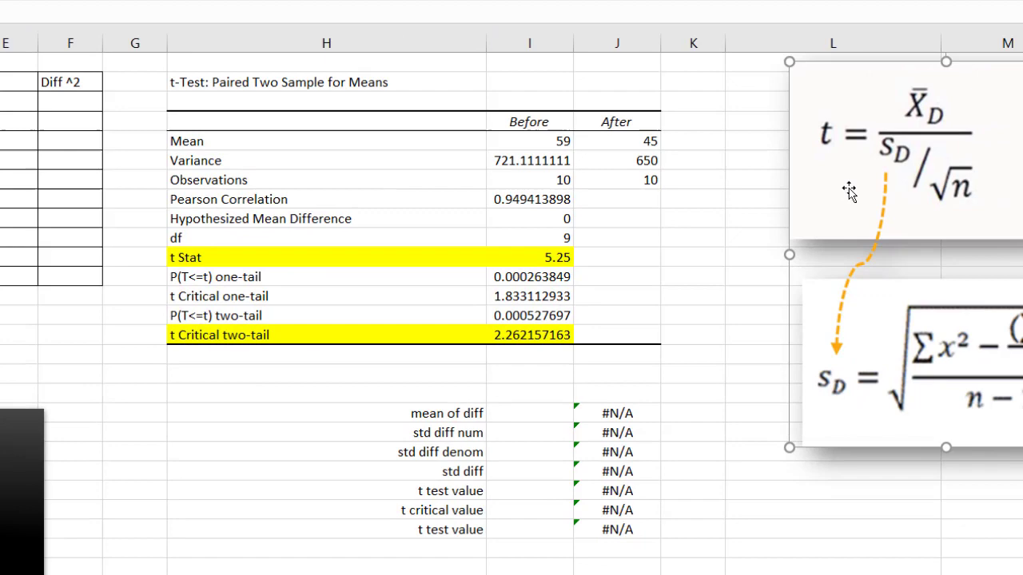
pyautogui.click(757, 223)
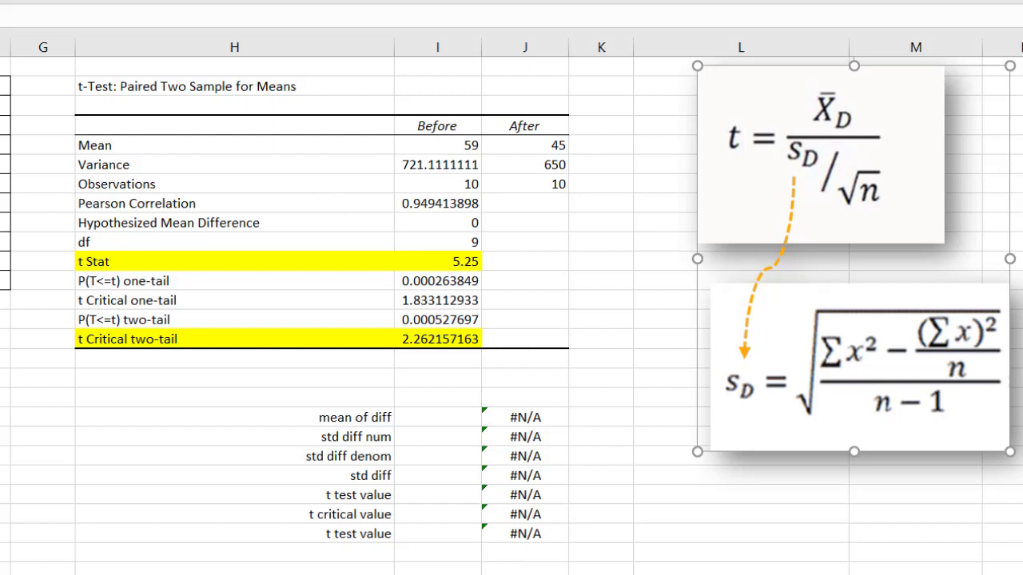
pyautogui.press('Escape')
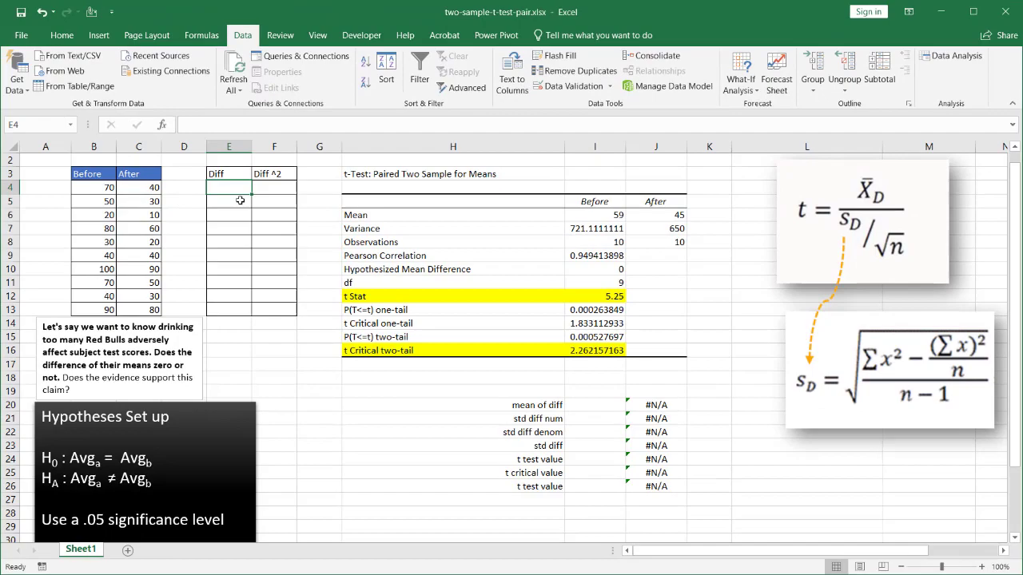
# Enter =B4-C4 in E4 and fill the formula down the Diff column to E13
pyautogui.write('=')
pyautogui.click(112, 188)
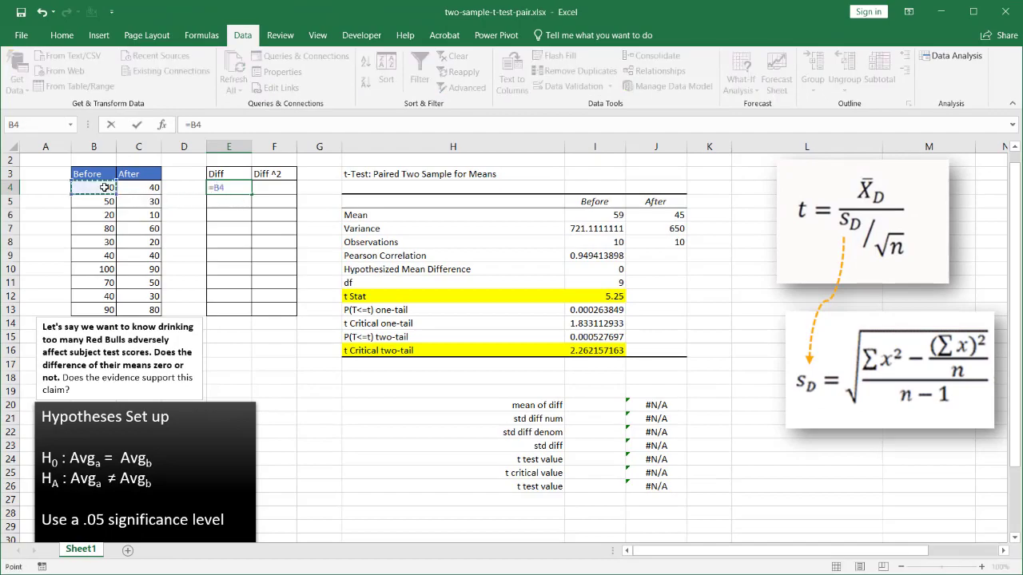
pyautogui.write('-')
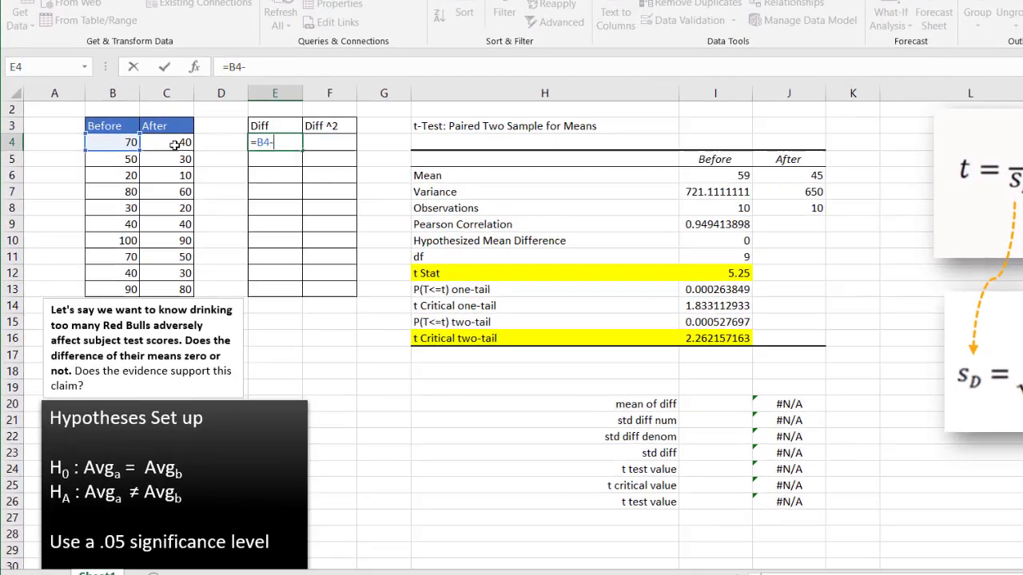
pyautogui.click(144, 188)
pyautogui.press('Return')
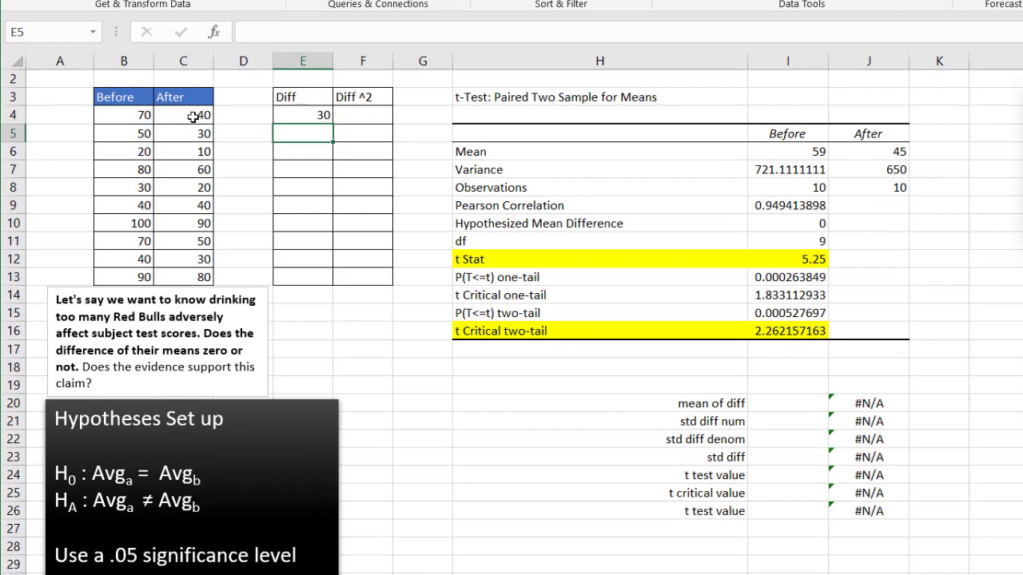
pyautogui.click(297, 115)
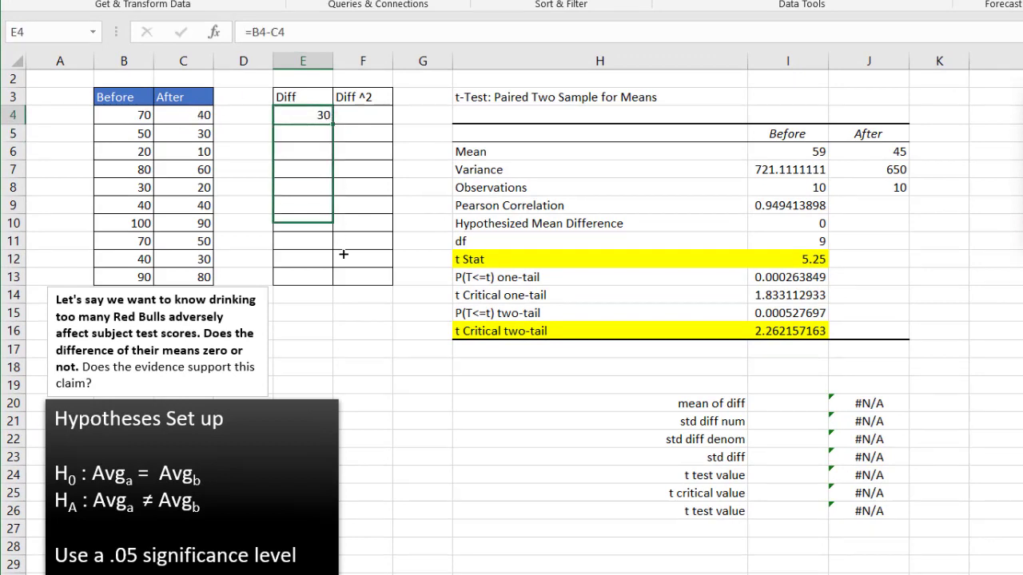
pyautogui.moveTo(344, 254); pyautogui.dragTo(347, 290)
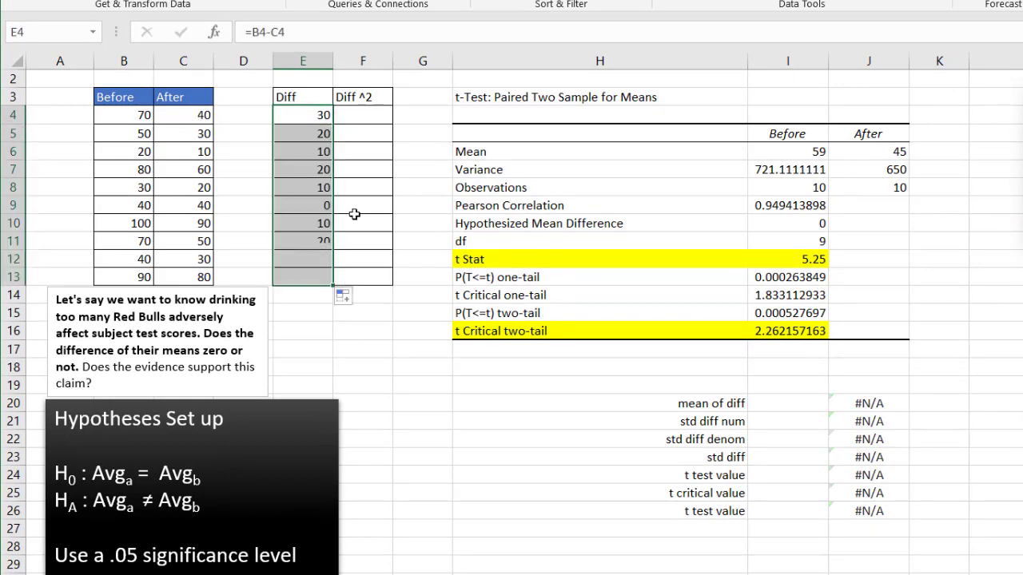
# Enter =E4^2 in F4 and fill the formula down the Diff ^2 column to F13
pyautogui.click(369, 116)
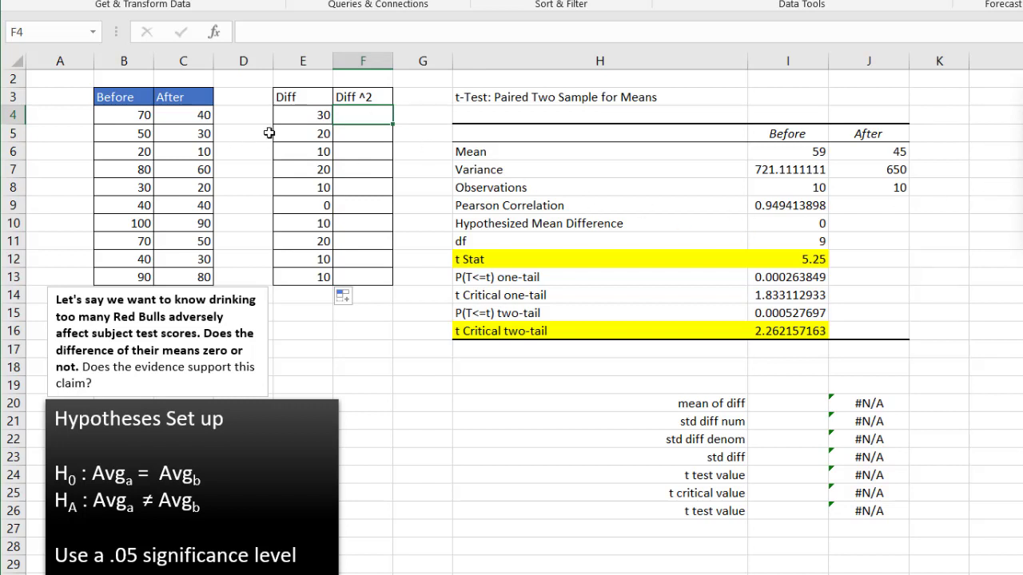
pyautogui.write('=')
pyautogui.click(296, 115)
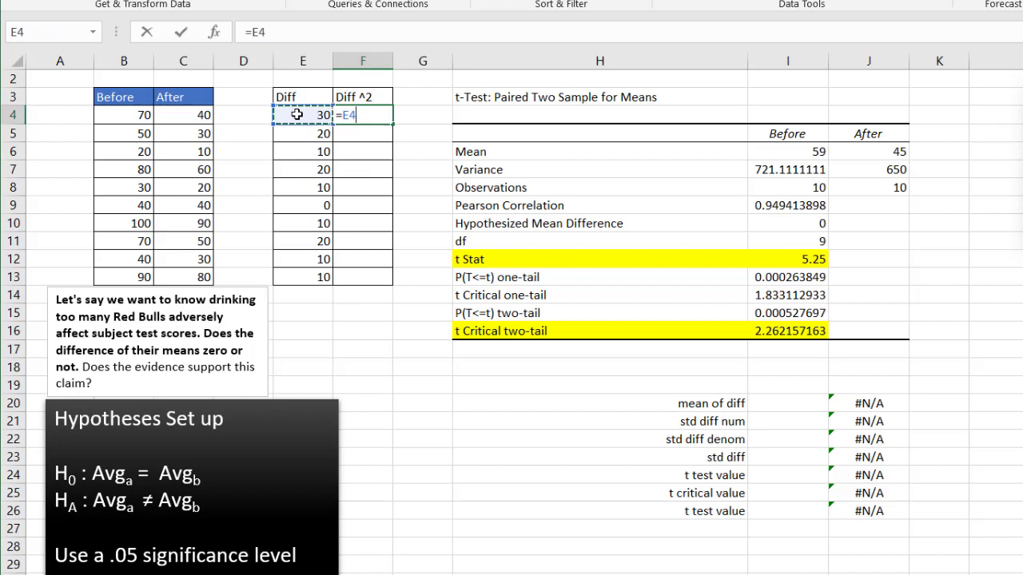
pyautogui.write('^2')
pyautogui.press('Return')
pyautogui.click(349, 117)
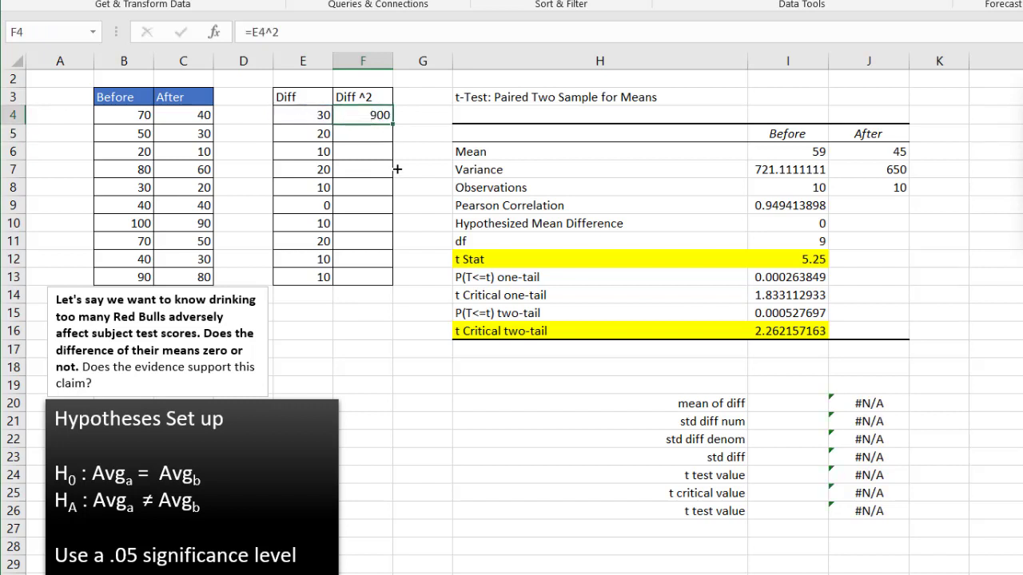
pyautogui.moveTo(397, 169); pyautogui.dragTo(390, 284)
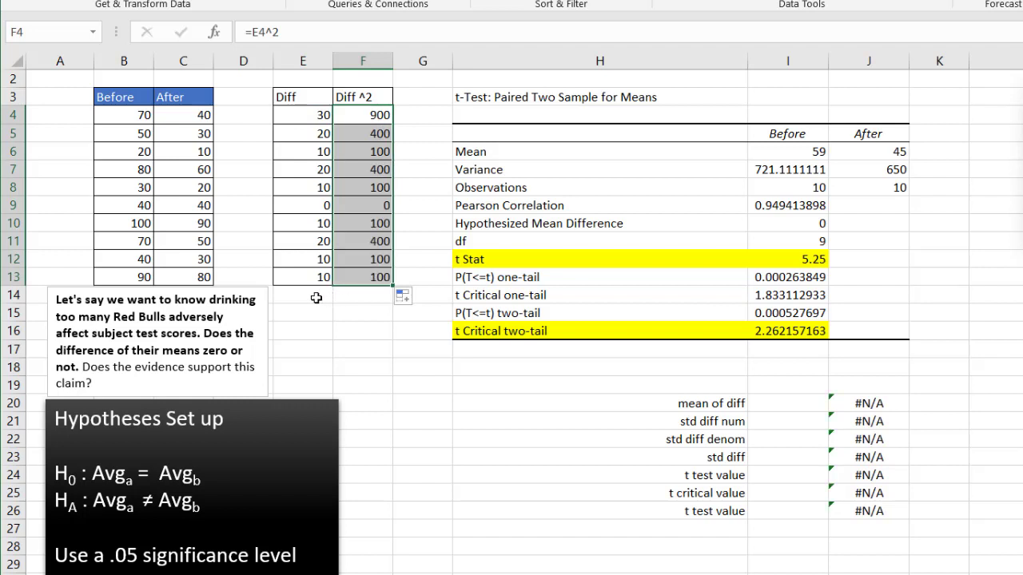
# Total the Diff column with =SUM(E4:E13) in E14 and copy the formula across to F14 for Diff ^2
pyautogui.click(316, 298)
pyautogui.write('=sum')
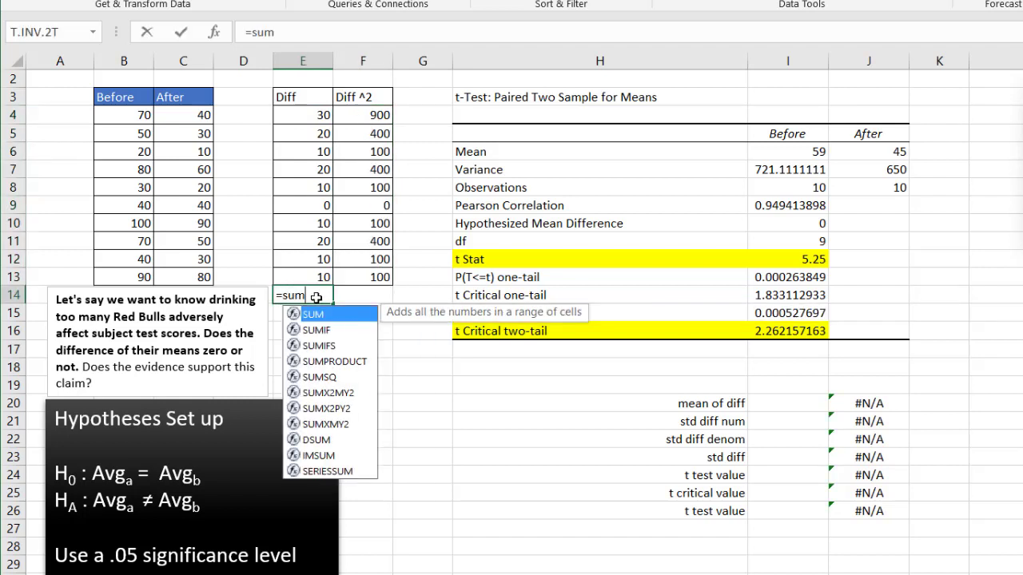
pyautogui.press('Tab')
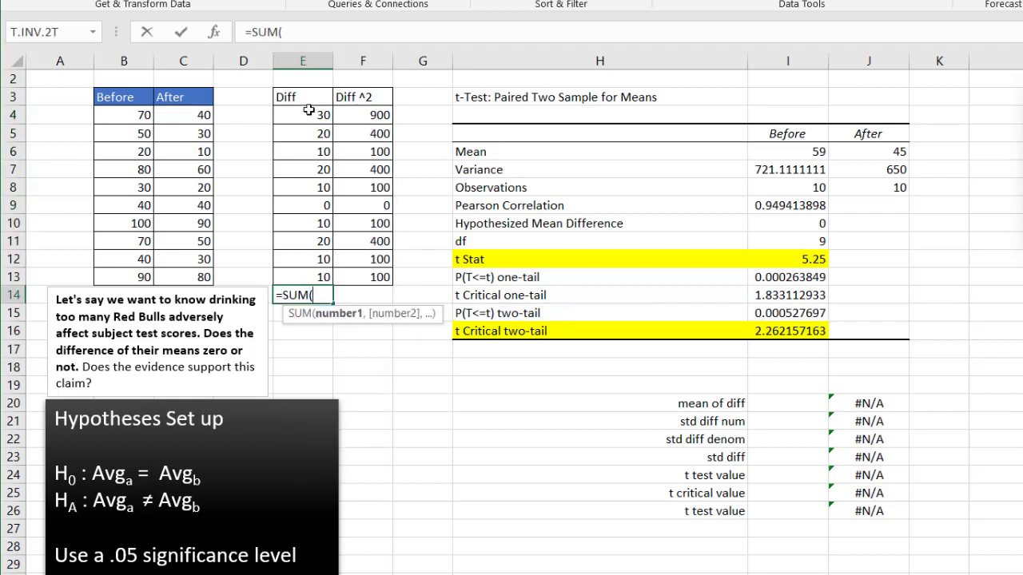
pyautogui.moveTo(308, 115); pyautogui.dragTo(297, 269)
pyautogui.press('Return')
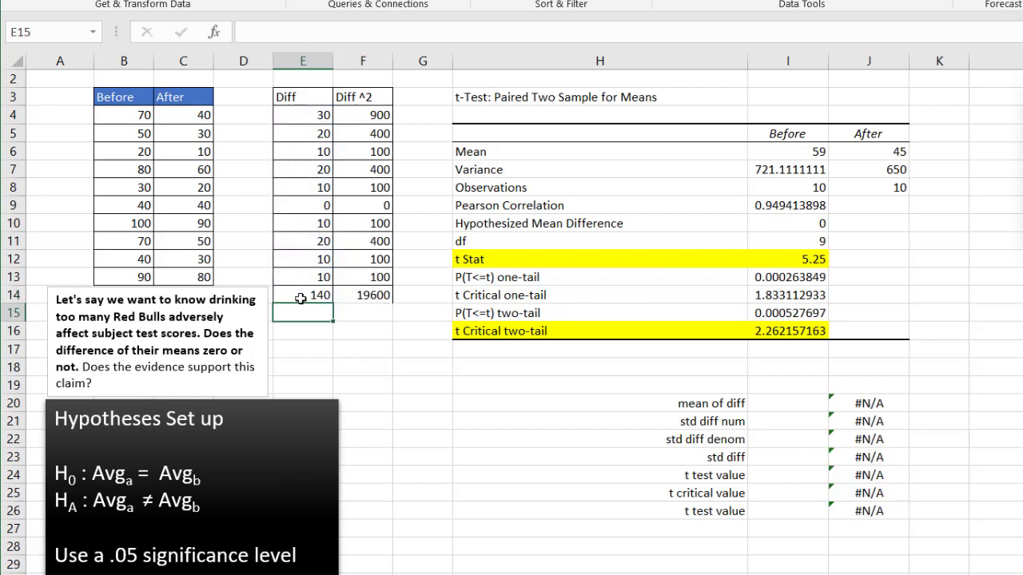
pyautogui.click(305, 296)
pyautogui.moveTo(334, 302); pyautogui.dragTo(374, 302)
pyautogui.click(371, 310)
pyautogui.click(375, 295)
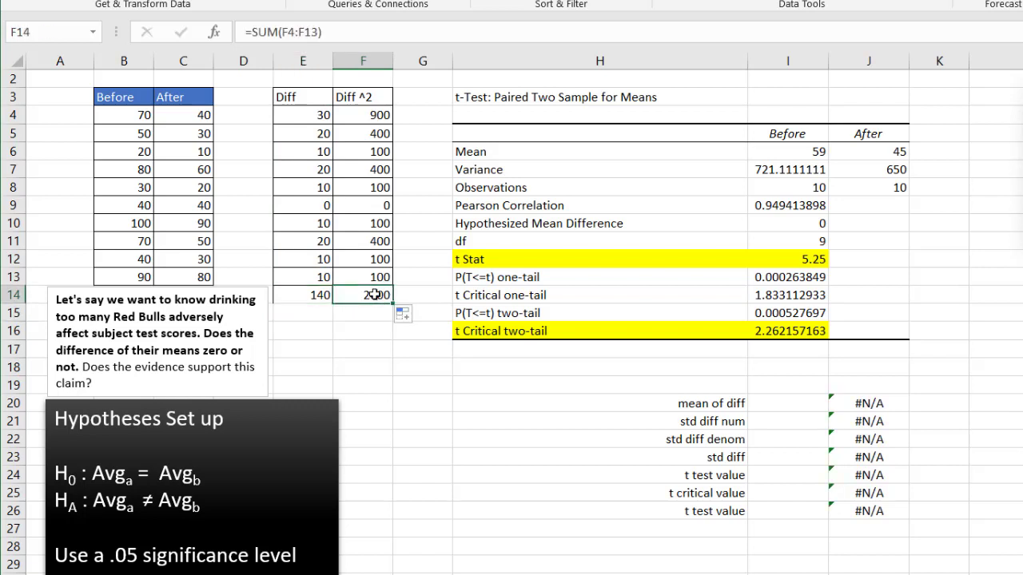
# Calculate the mean of diff in I20 with =E14/10
pyautogui.click(784, 405)
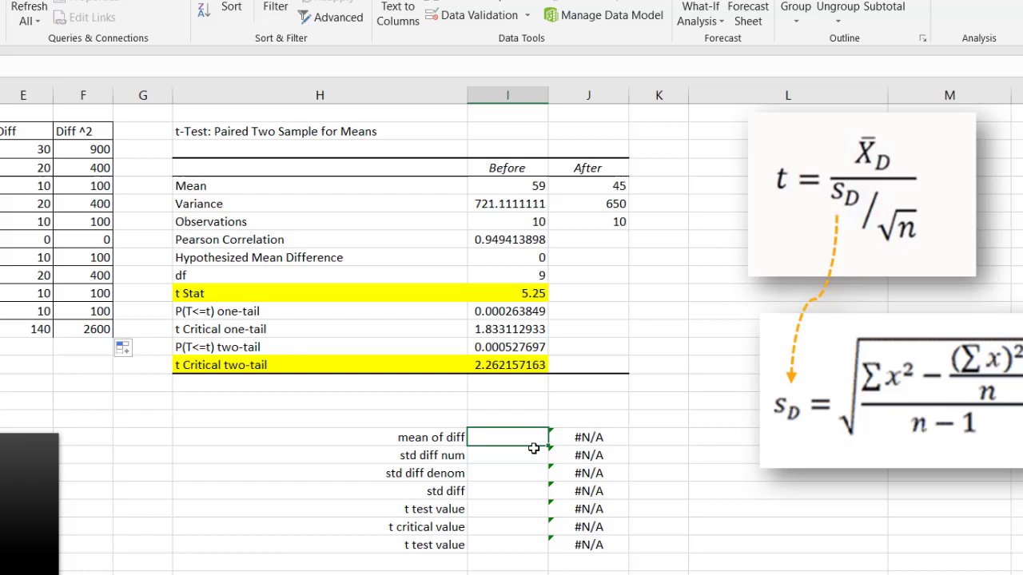
pyautogui.write('=')
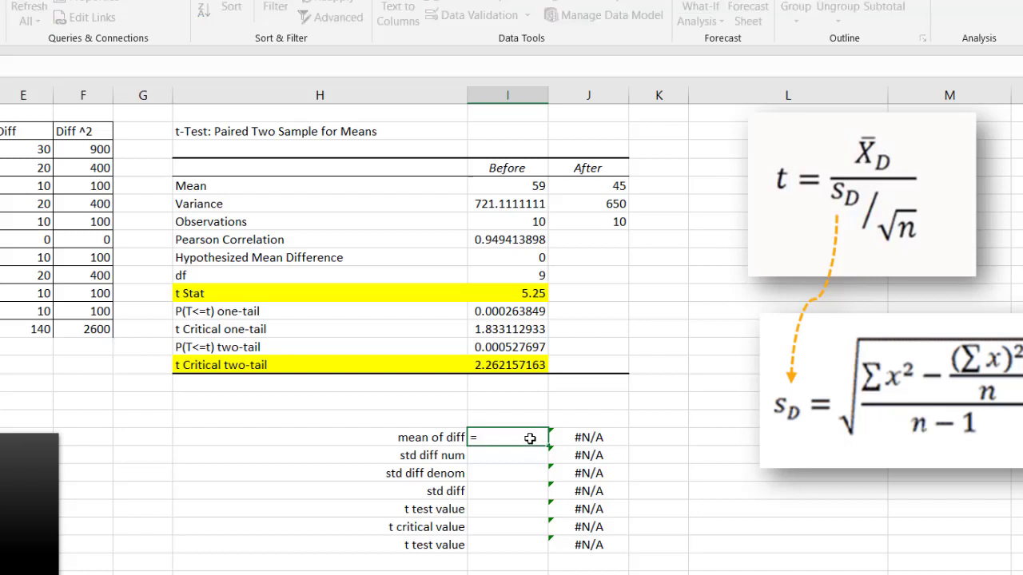
pyautogui.click(31, 331)
pyautogui.write('/')
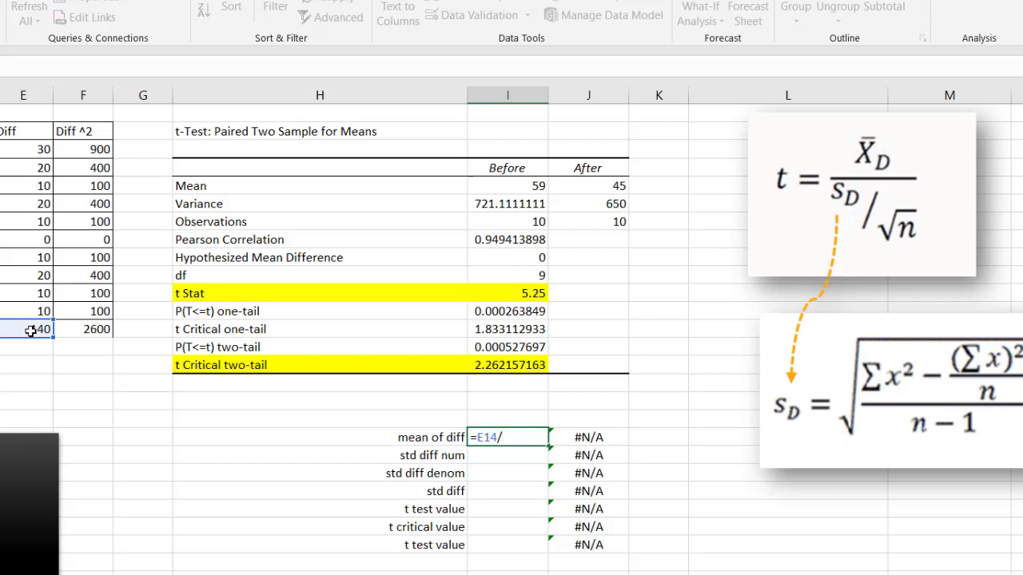
pyautogui.write('10')
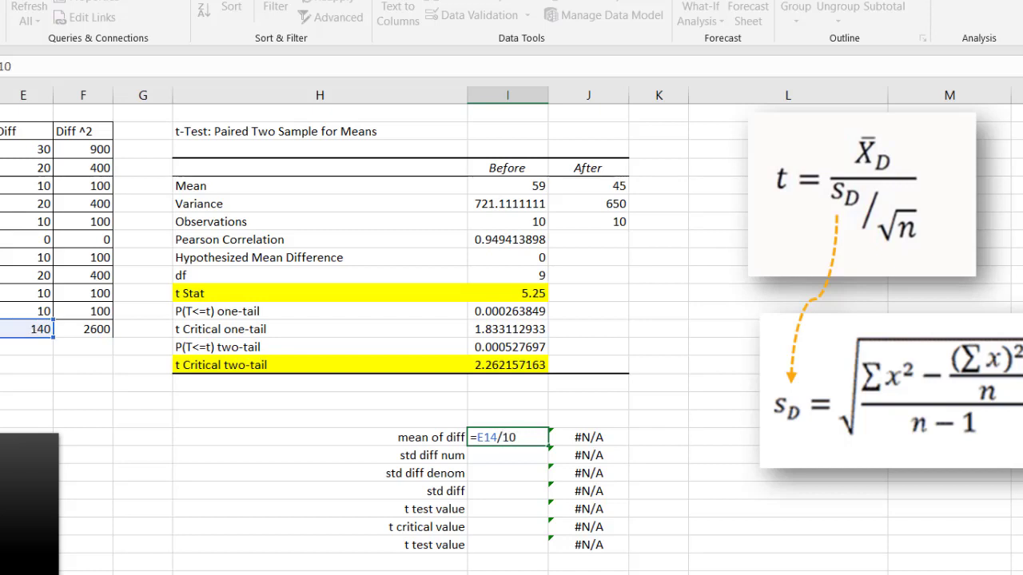
pyautogui.press('Return')
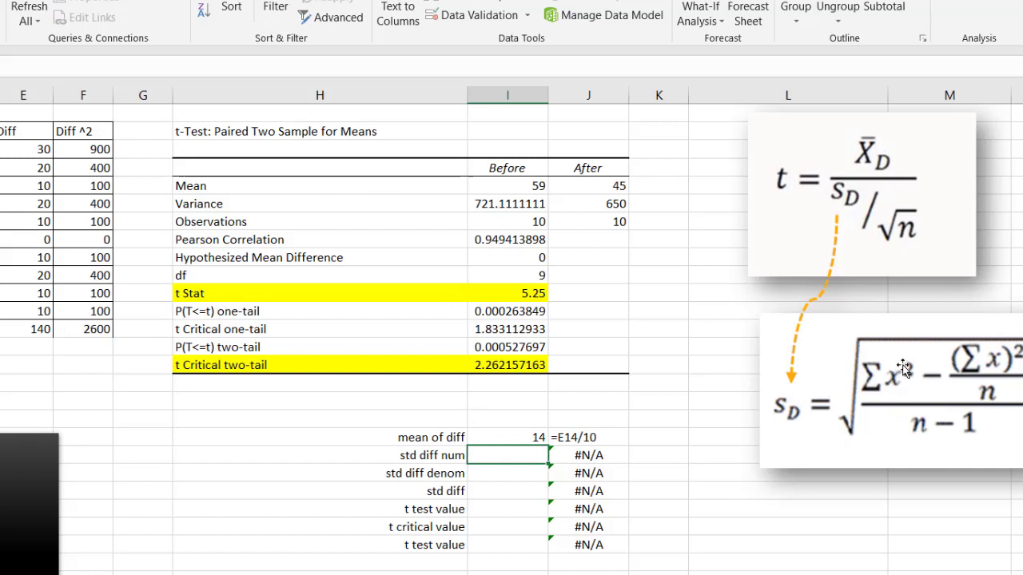
# Calculate the std diff num in I21 with =F14-(E14^2/10)
pyautogui.click(93, 330)
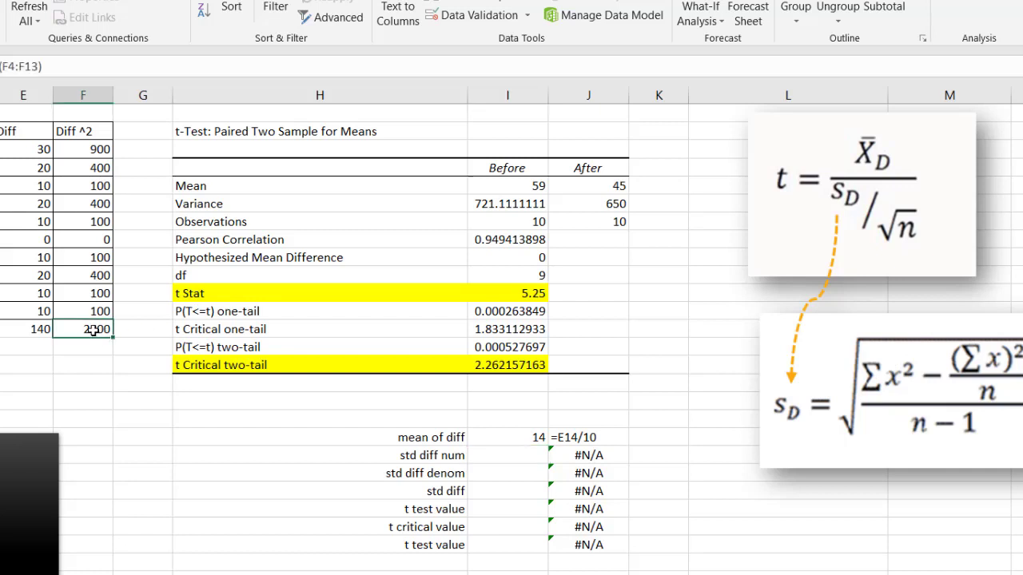
pyautogui.click(527, 457)
pyautogui.write('=')
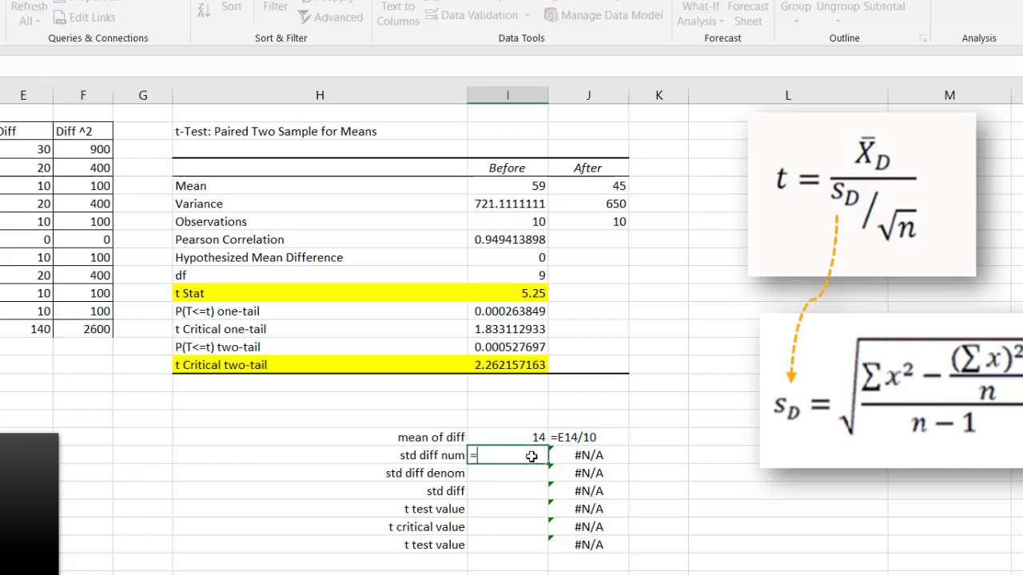
pyautogui.click(93, 331)
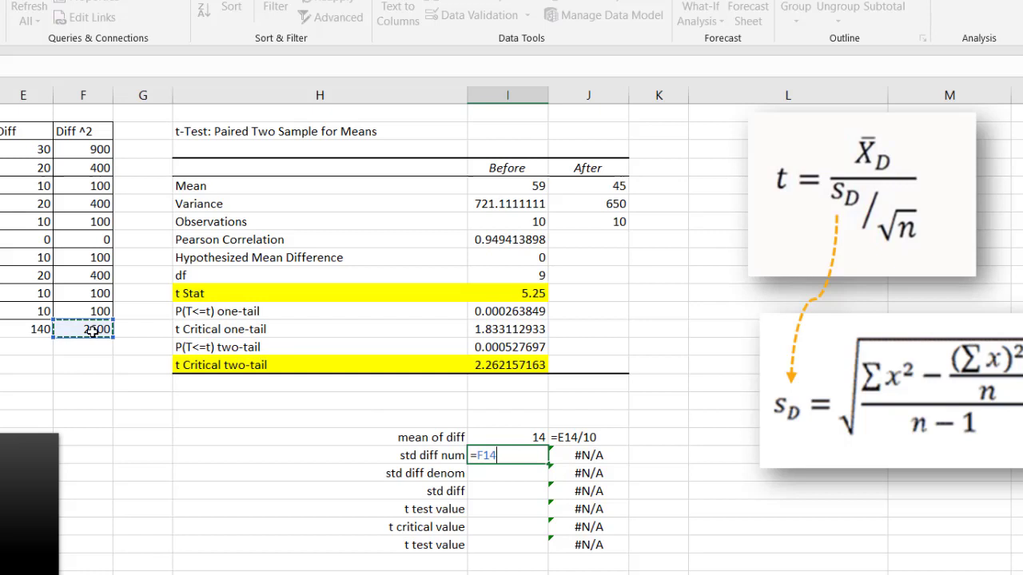
pyautogui.write('-(')
pyautogui.click(30, 331)
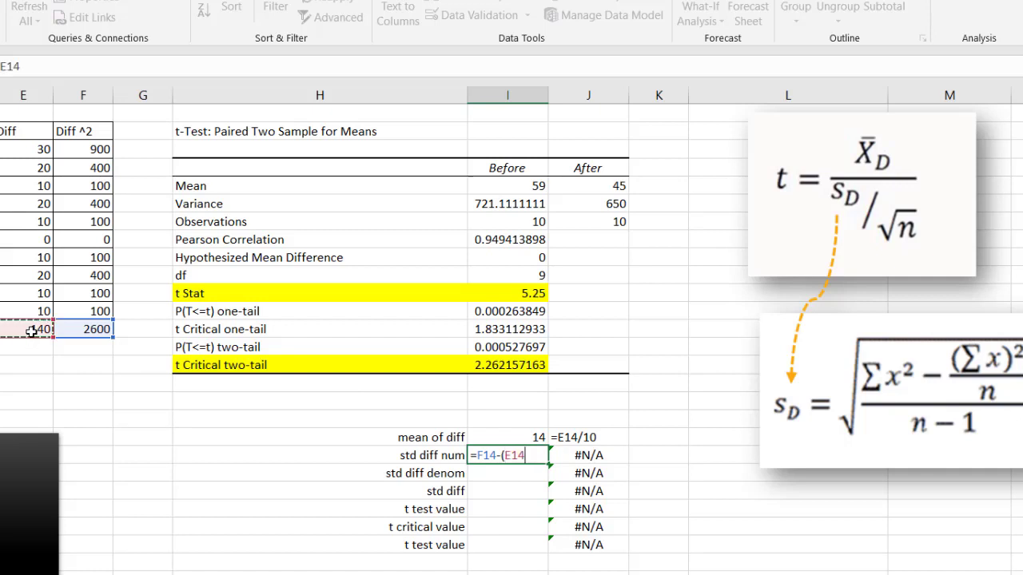
pyautogui.write('^2')
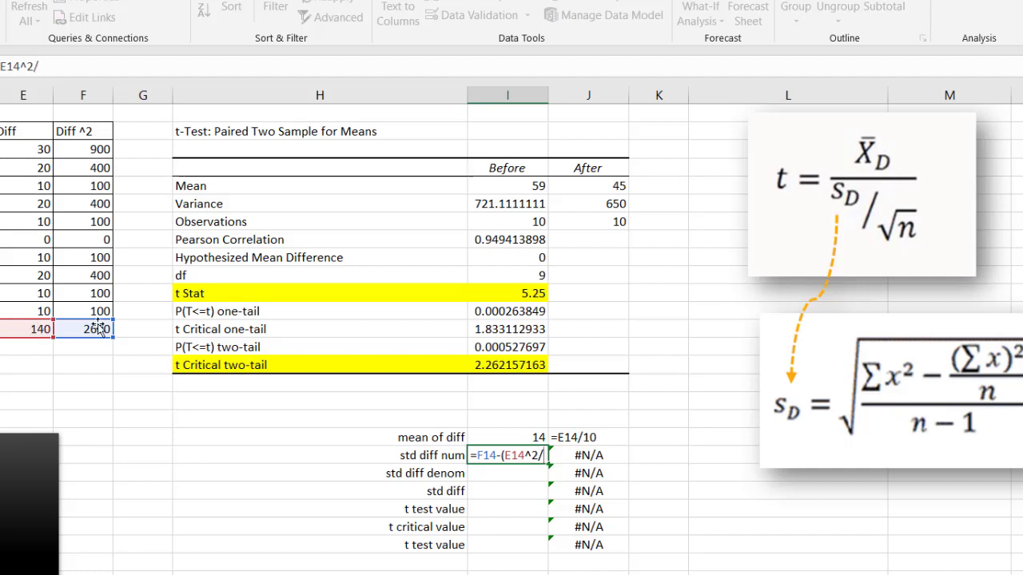
pyautogui.write('/')
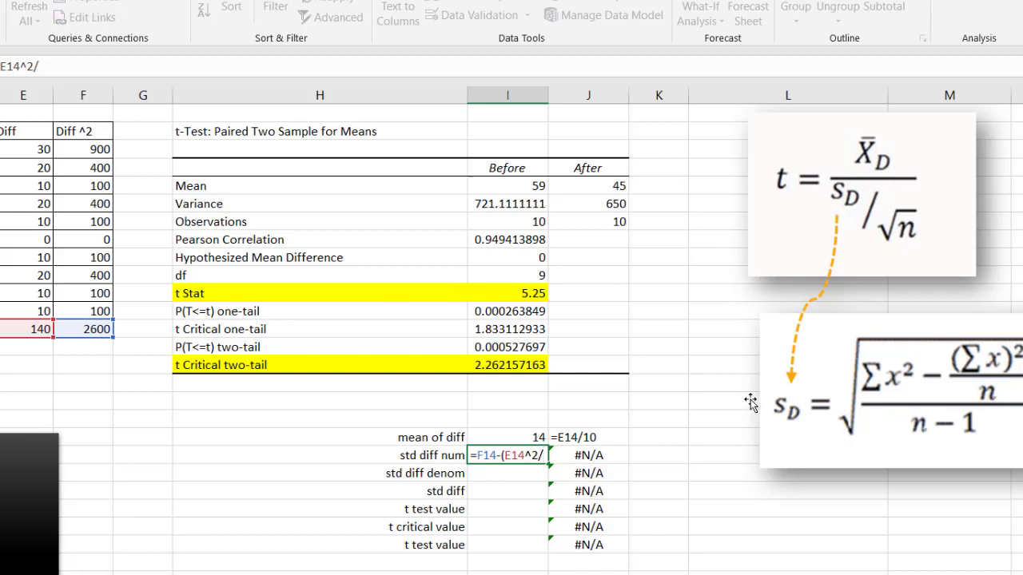
pyautogui.write('10)')
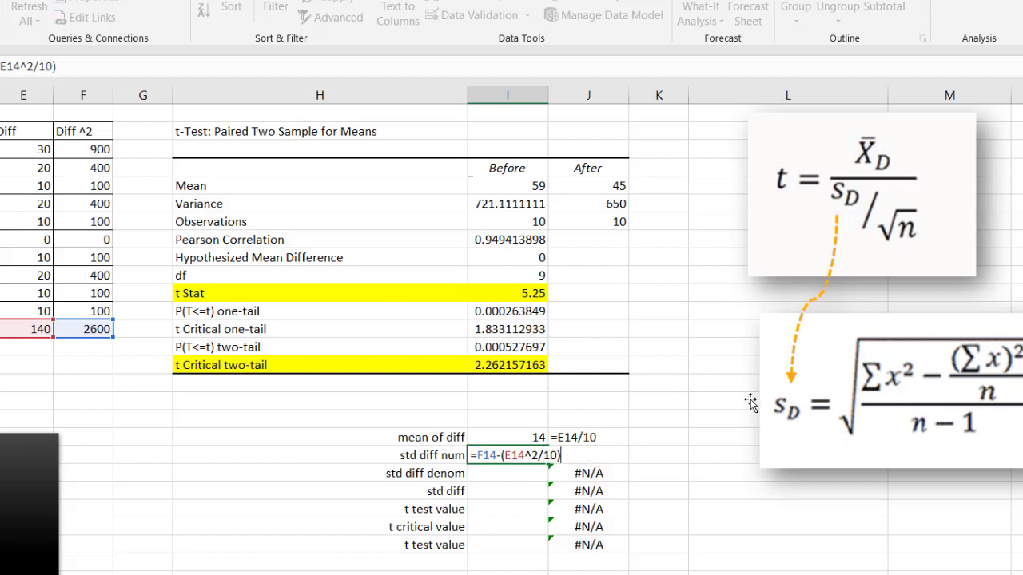
pyautogui.press('Return')
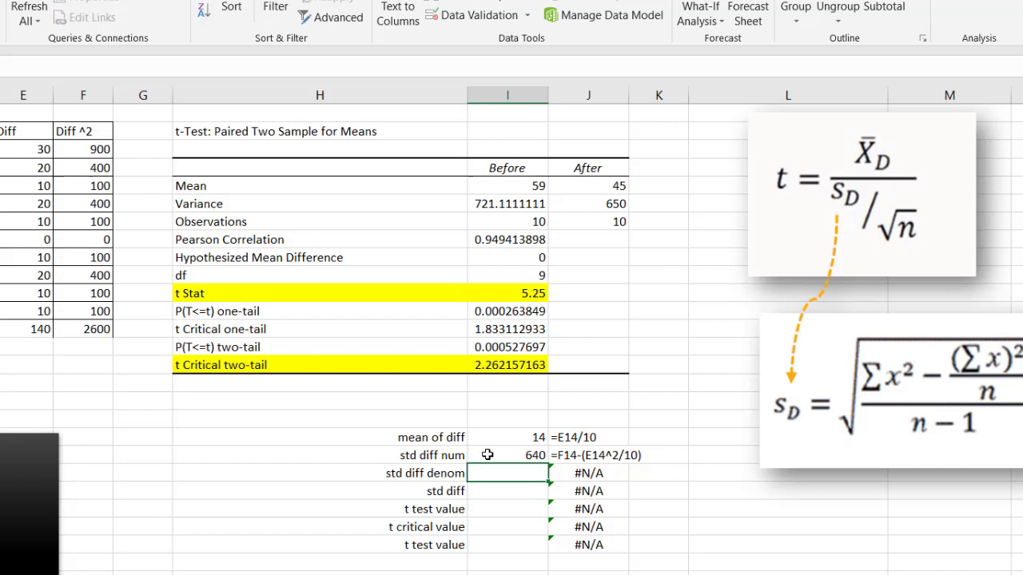
# Enter =10-1 as the std diff denom in I22 and =SQRT(I21/I22) as the std diff in I23
pyautogui.write('=10-1')
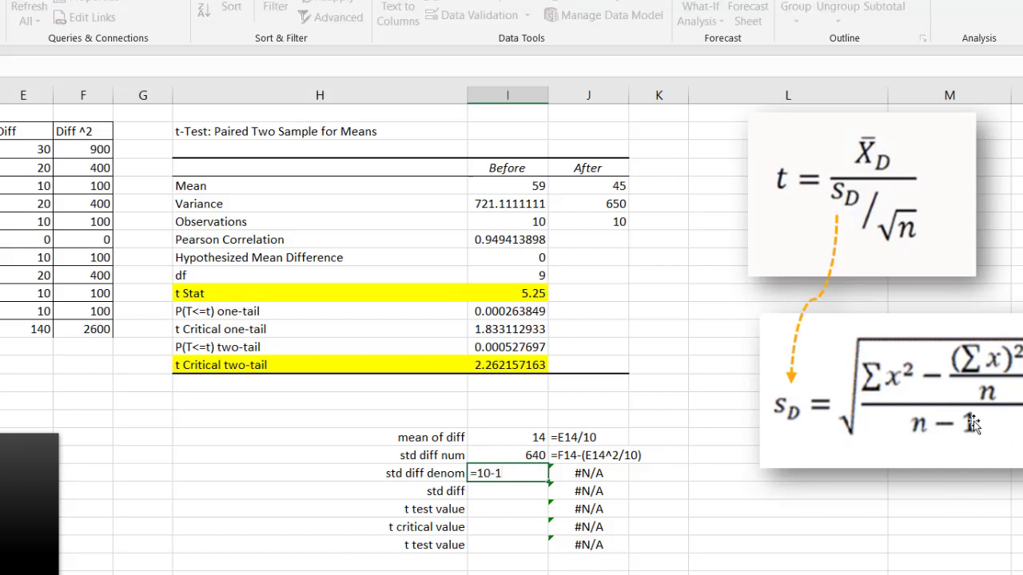
pyautogui.press('Return')
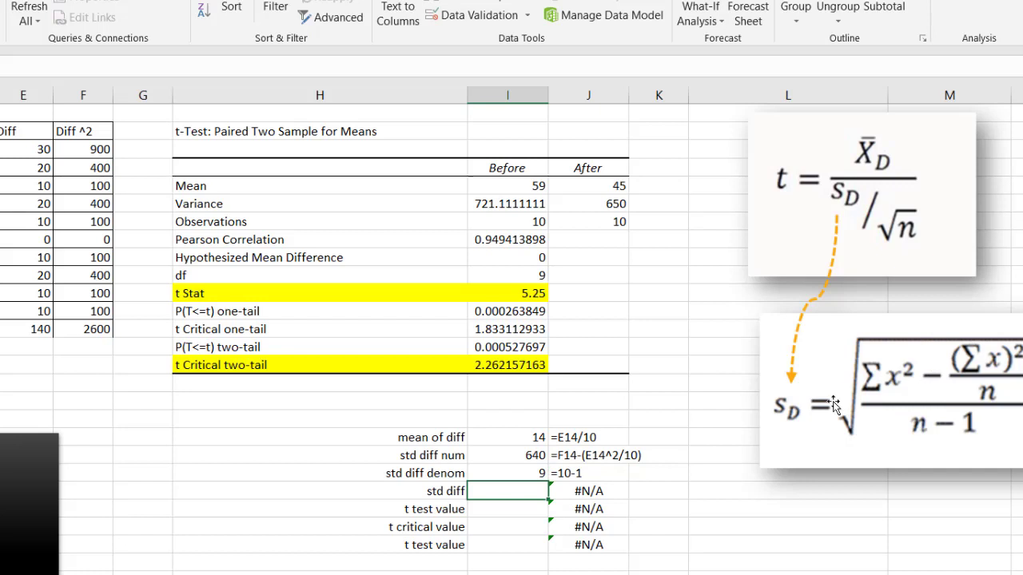
pyautogui.write('s')
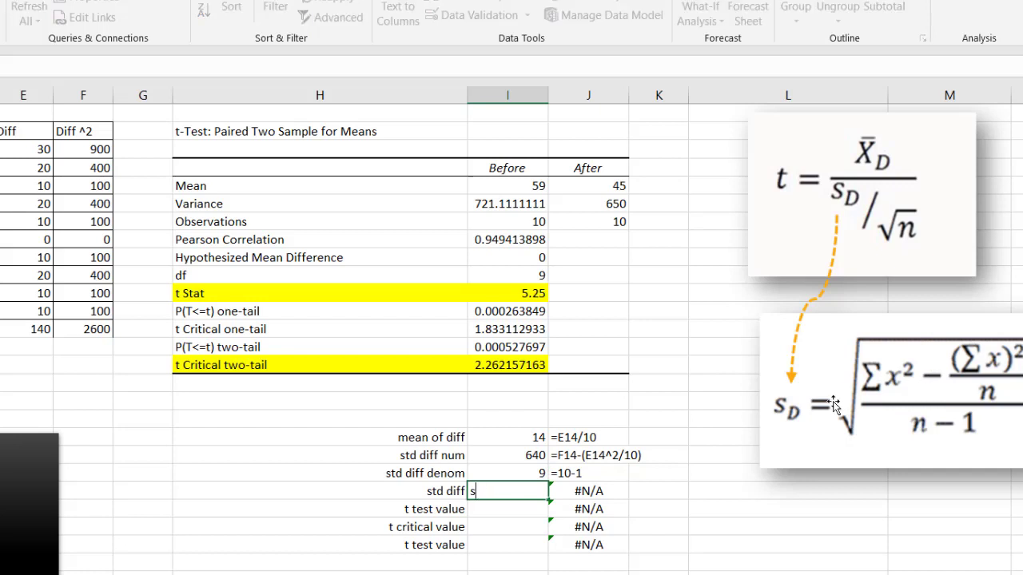
pyautogui.write('=sqrt')
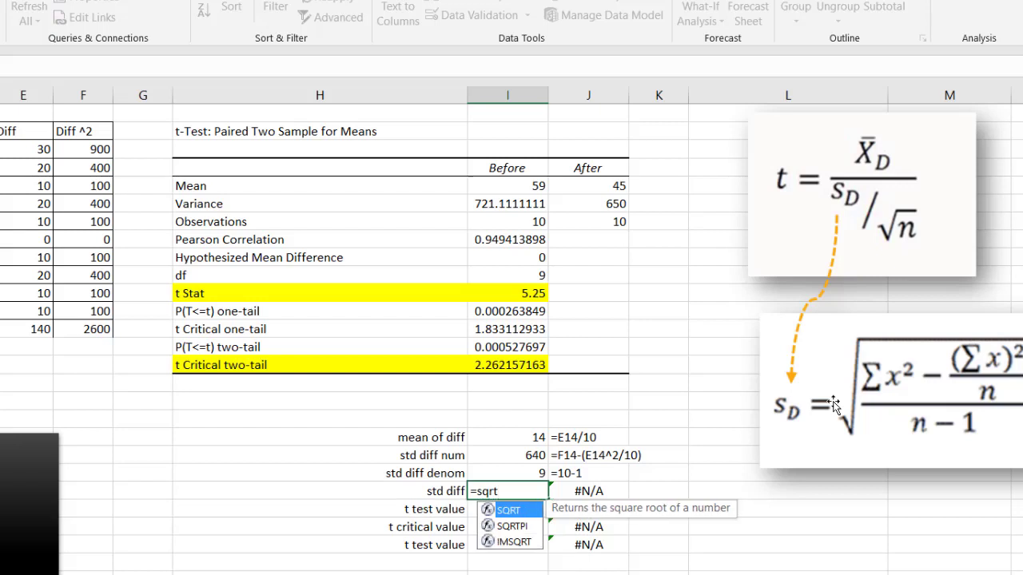
pyautogui.write('(')
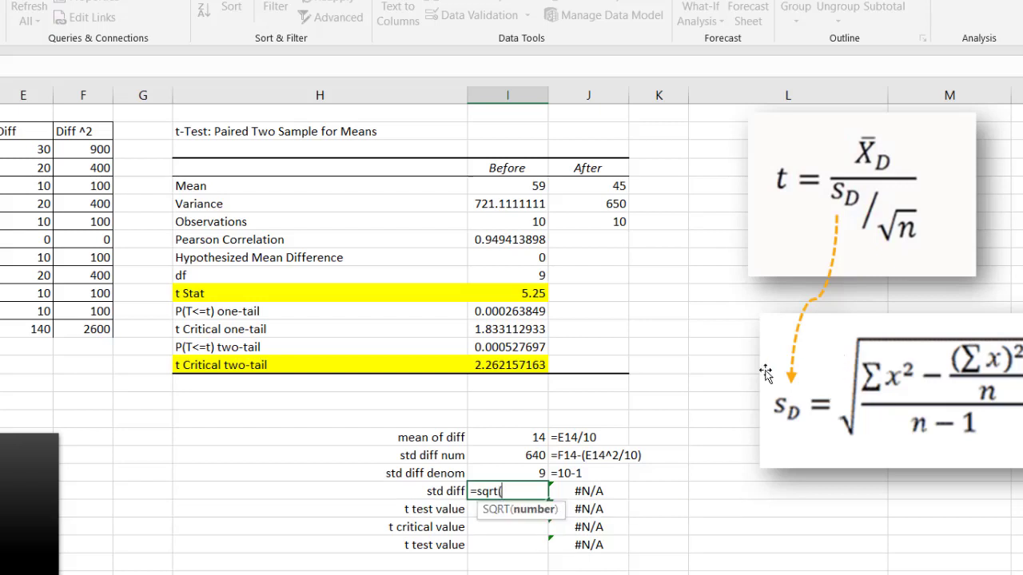
pyautogui.click(515, 453)
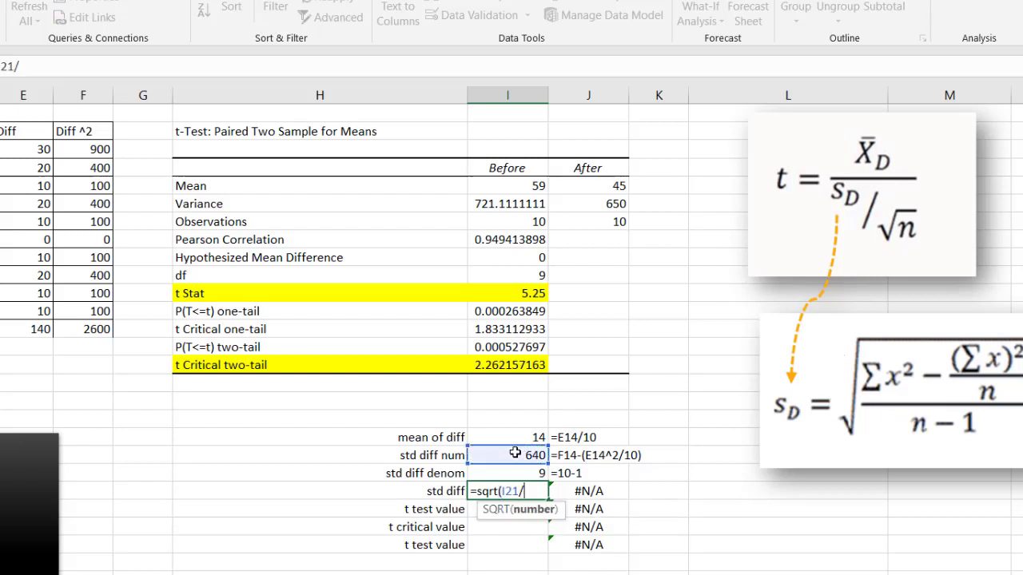
pyautogui.write('/')
pyautogui.click(503, 475)
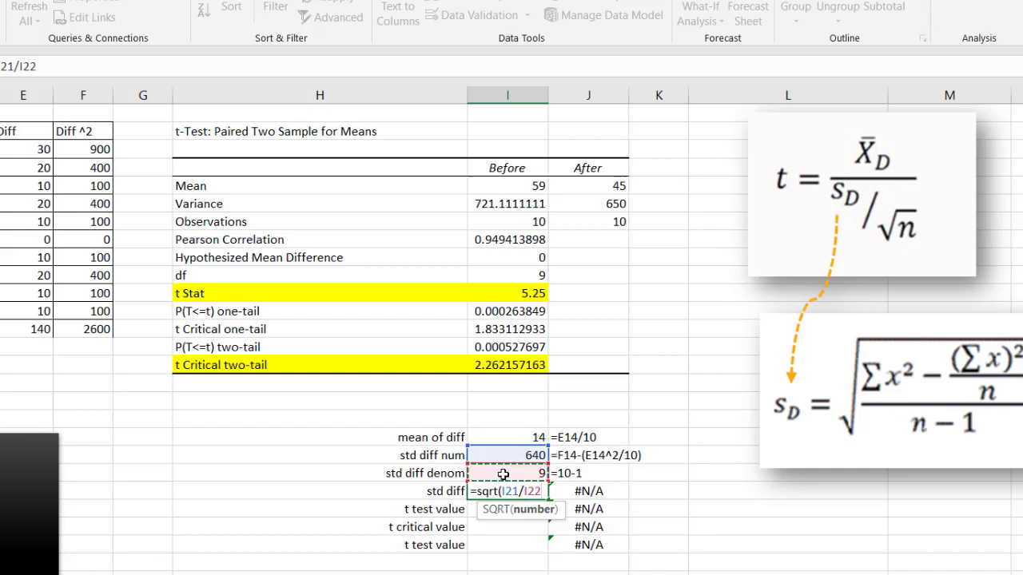
pyautogui.write(')')
pyautogui.press('Return')
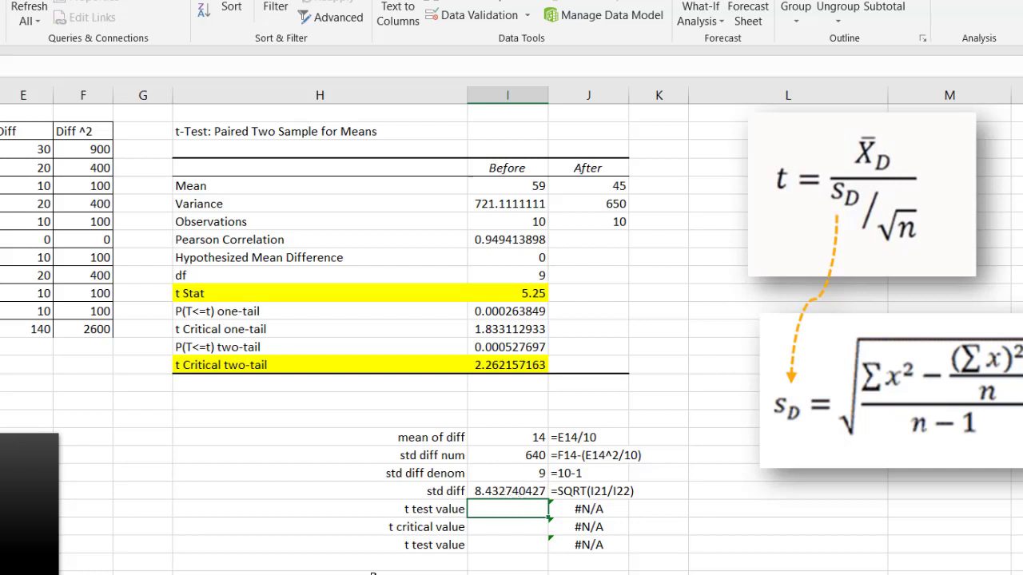
# Calculate the t test value in I24 with =I20/(I23/SQRT(10)), accepting the correction for the missing closing parenthesis
pyautogui.click(513, 492)
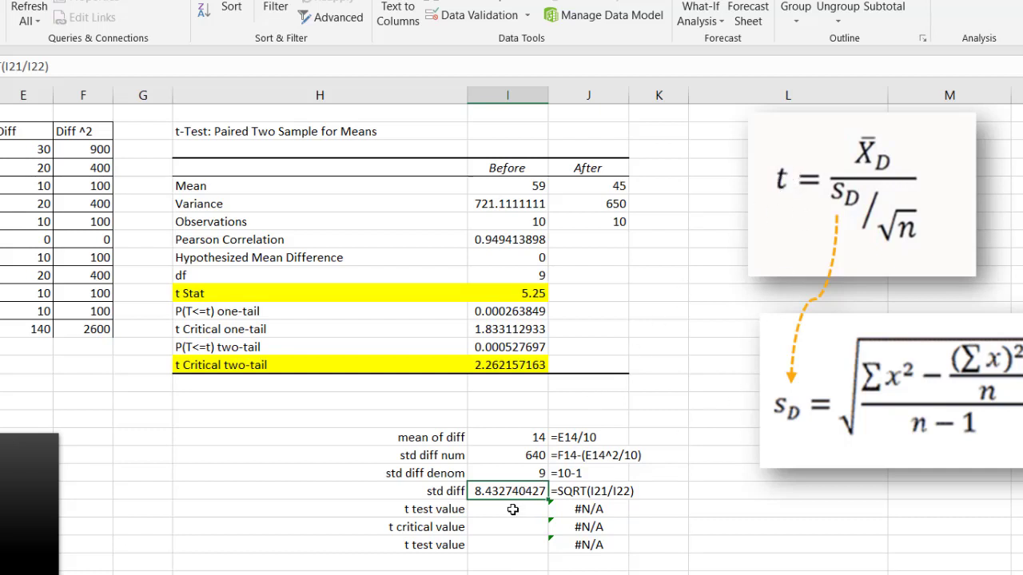
pyautogui.click(512, 509)
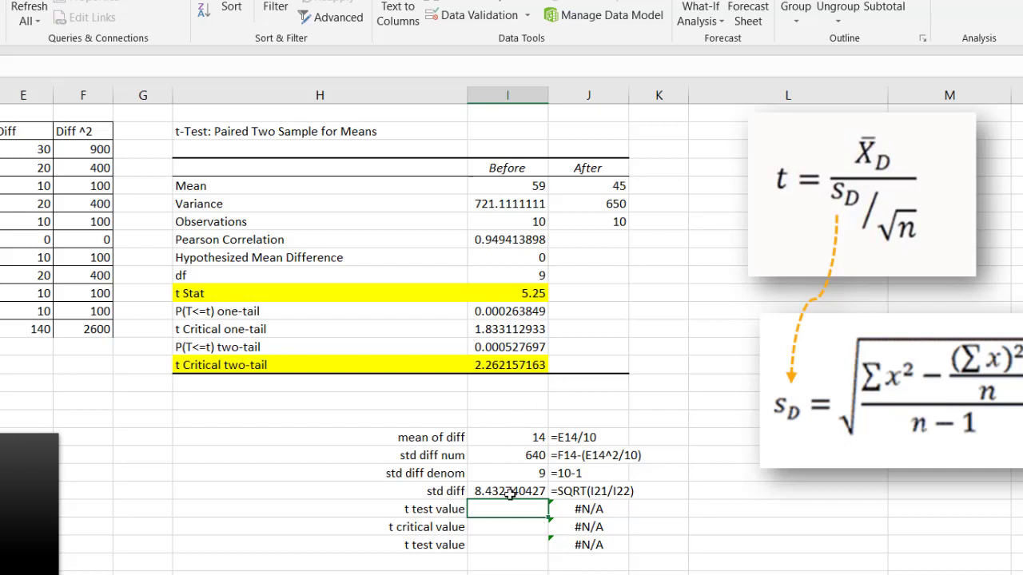
pyautogui.write('=')
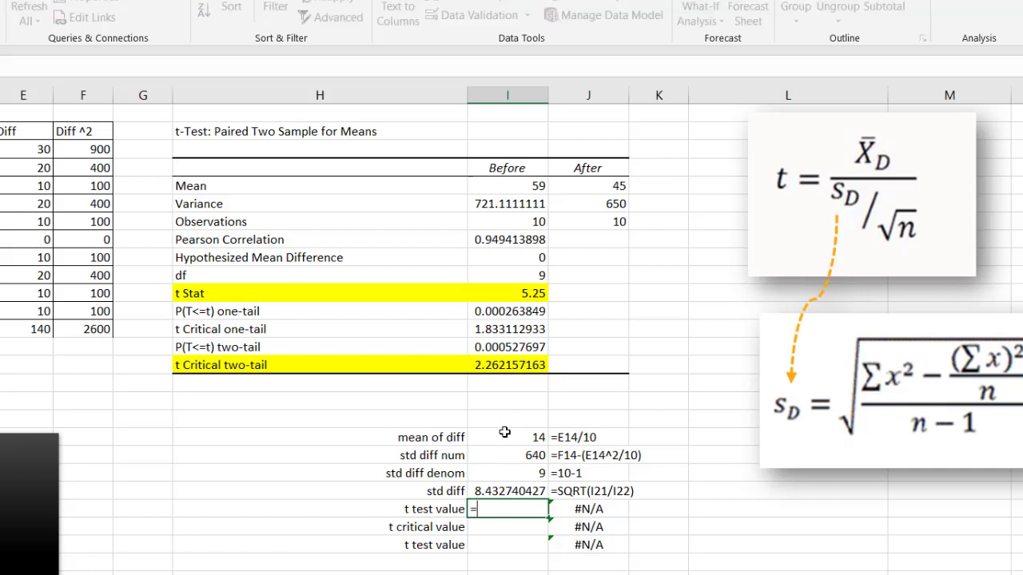
pyautogui.click(506, 438)
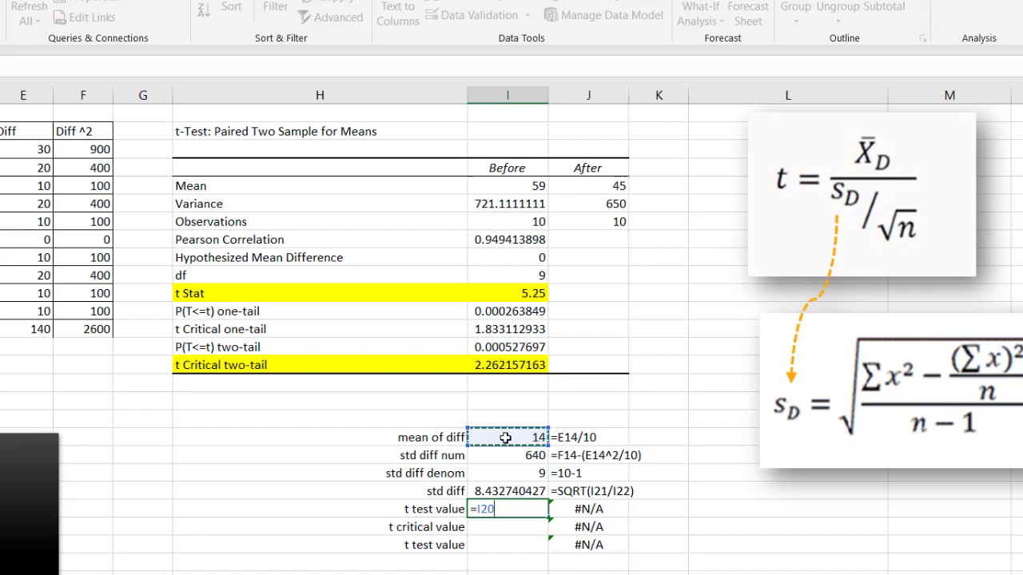
pyautogui.write('/(')
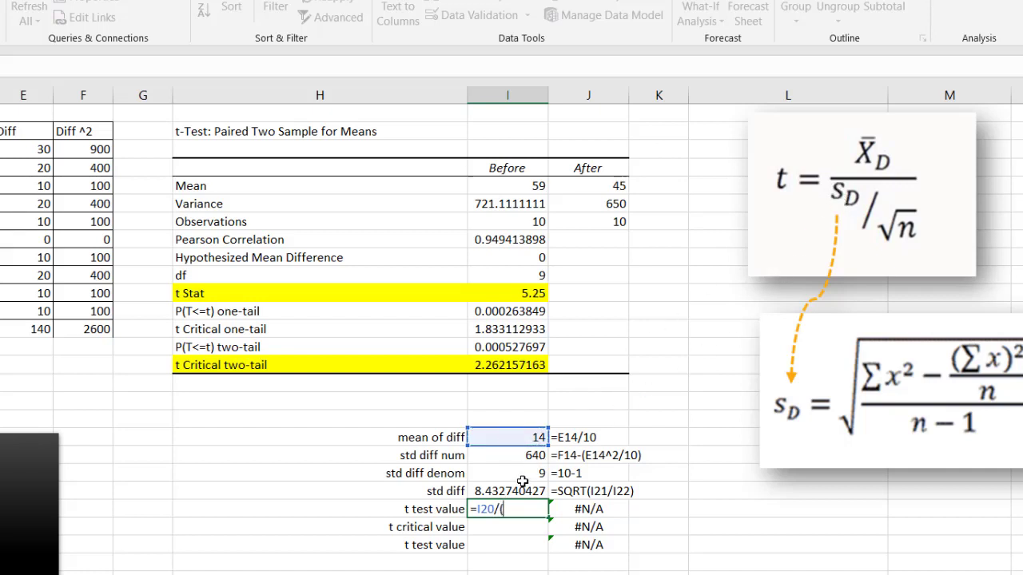
pyautogui.click(506, 491)
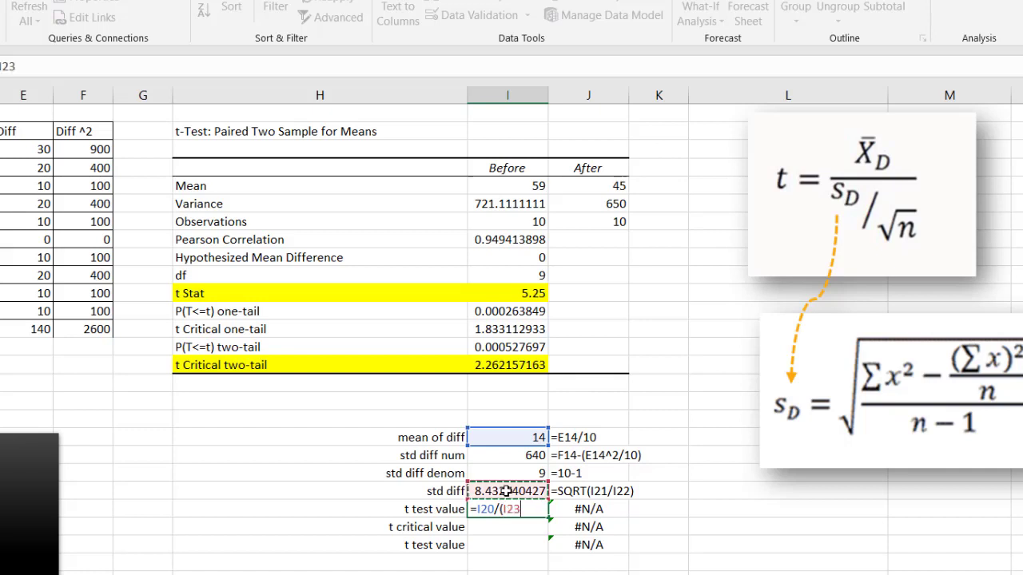
pyautogui.write('/')
pyautogui.write('sqrt')
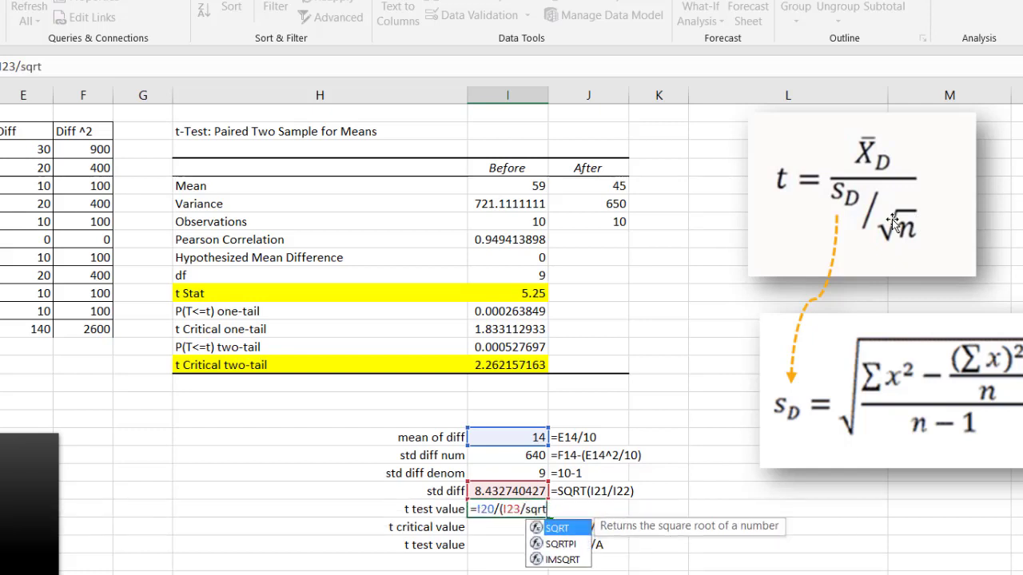
pyautogui.write('(10')
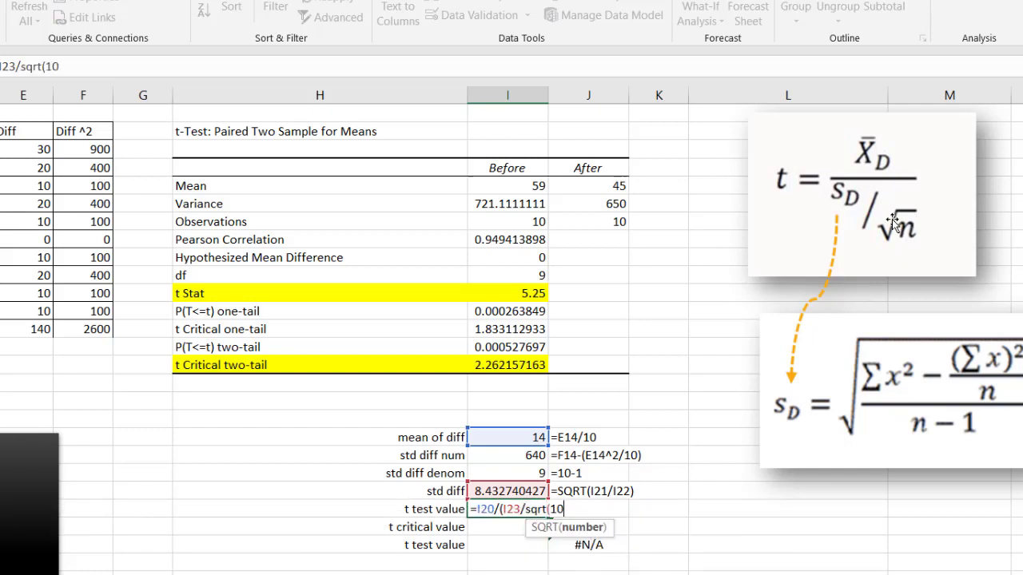
pyautogui.write(')')
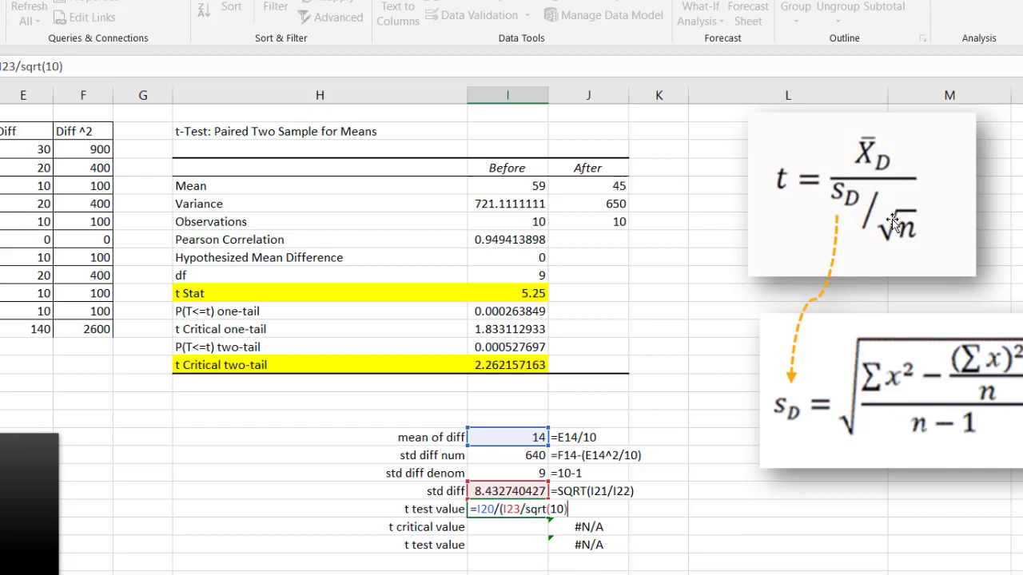
pyautogui.press('Return')
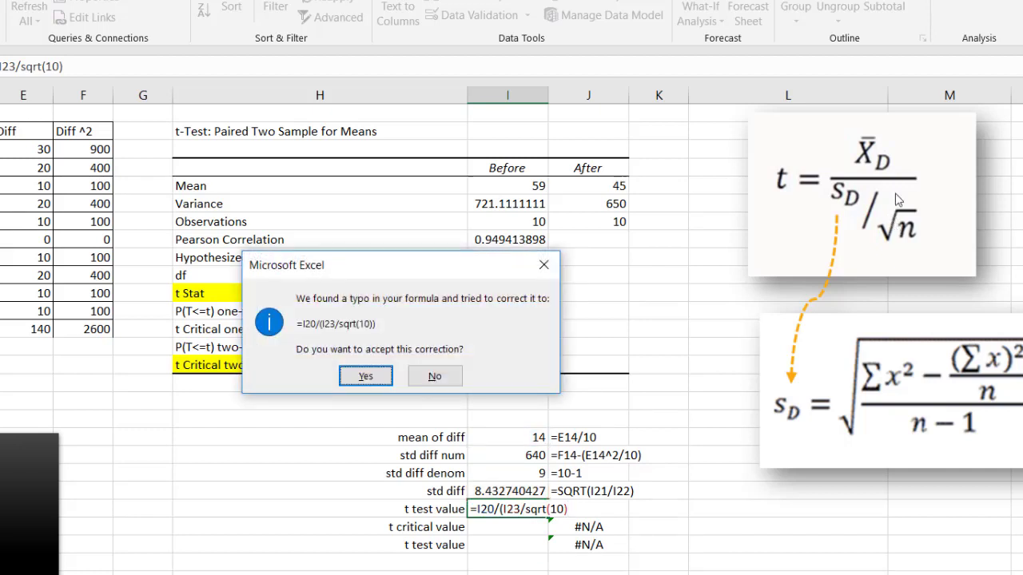
pyautogui.click(363, 376)
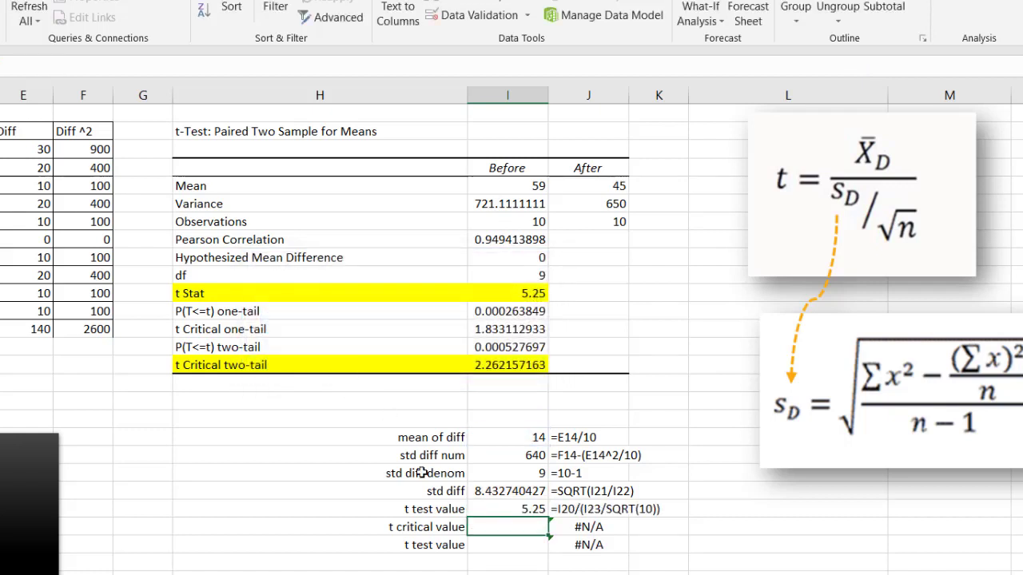
# Fill the t test value label and result in H24:I24 with yellow and compare them with the t Stat row
pyautogui.click(506, 509)
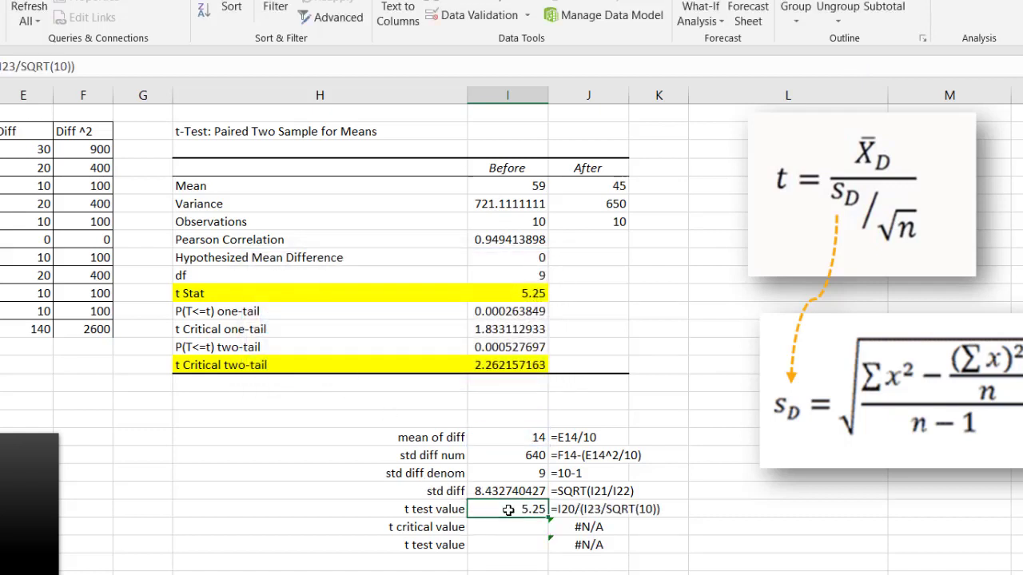
pyautogui.click(464, 511)
pyautogui.click(475, 509)
pyautogui.rightClick(475, 509)
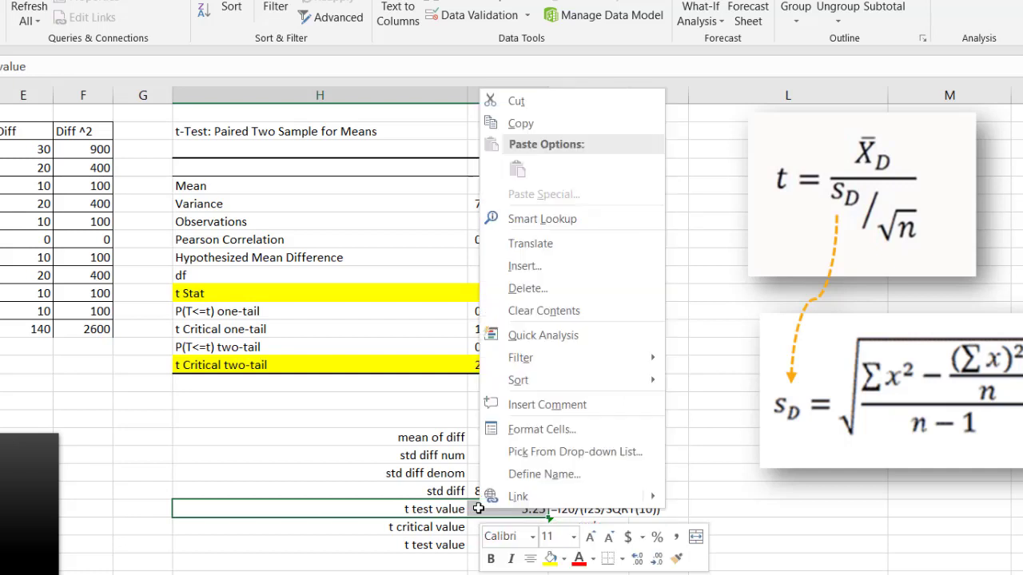
pyautogui.click(550, 560)
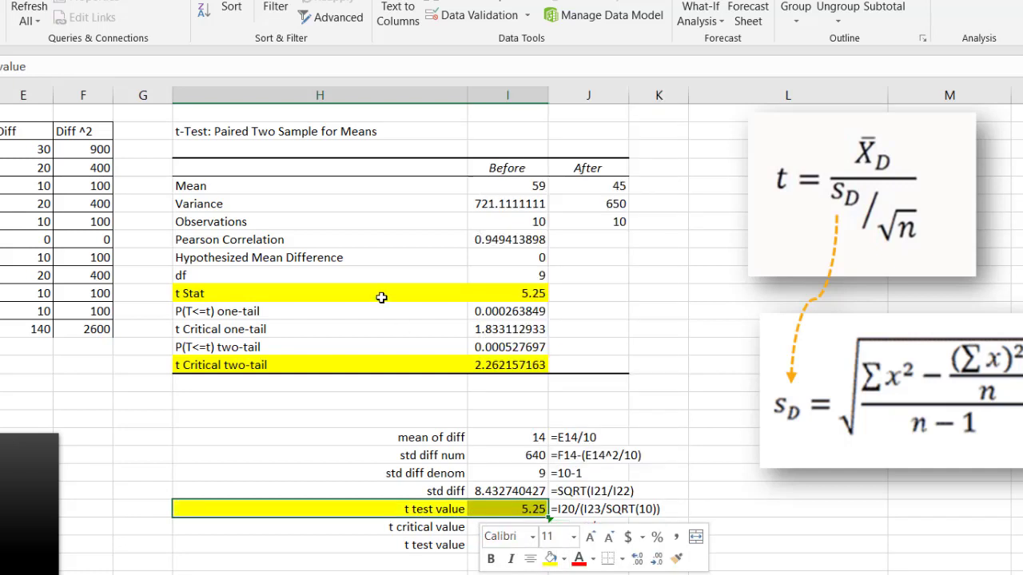
pyautogui.moveTo(463, 293); pyautogui.dragTo(477, 296)
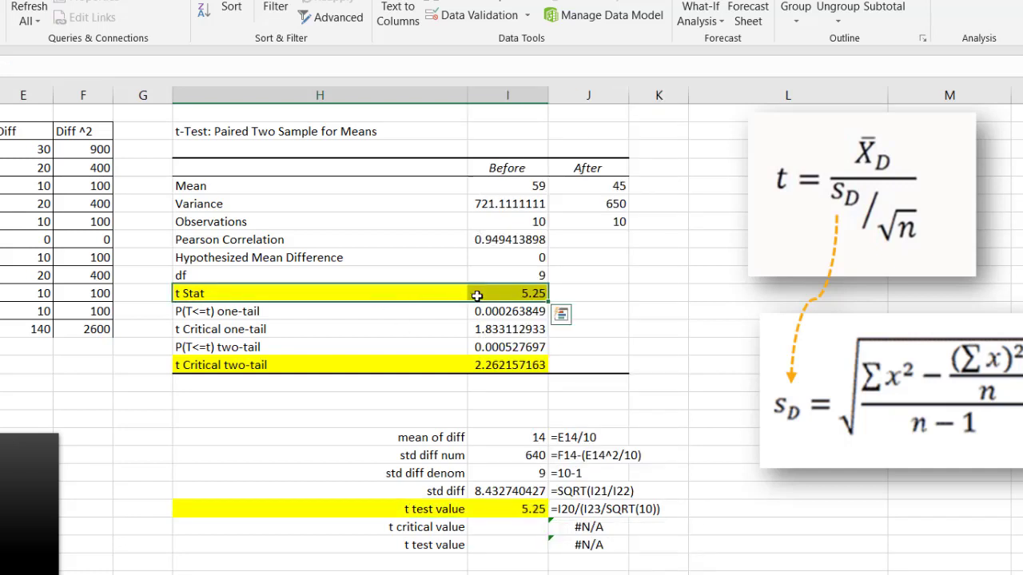
# Calculate the two-tailed t critical value in I25 with =T.INV.2T(.05,I22)
pyautogui.click(488, 528)
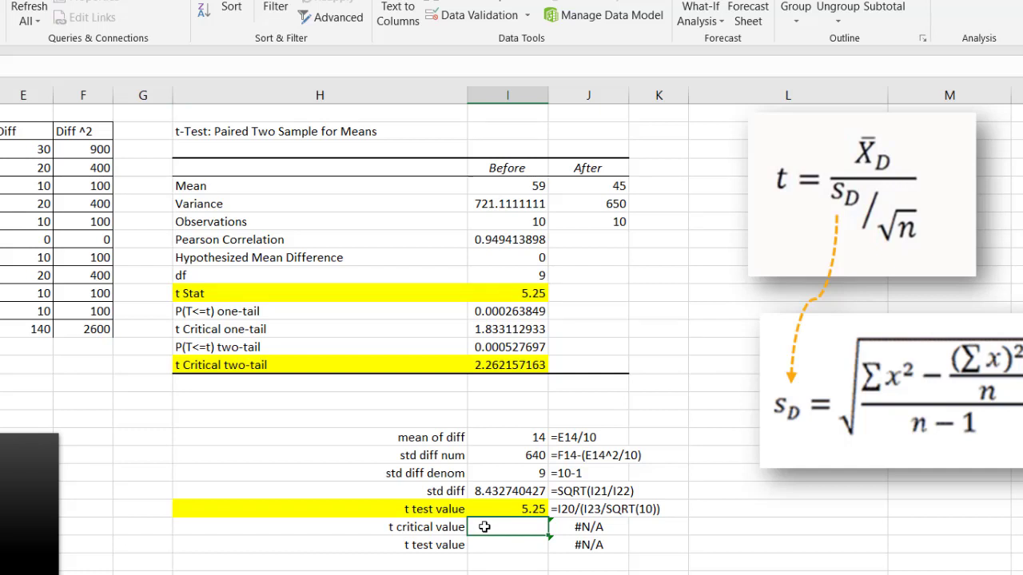
pyautogui.write('=')
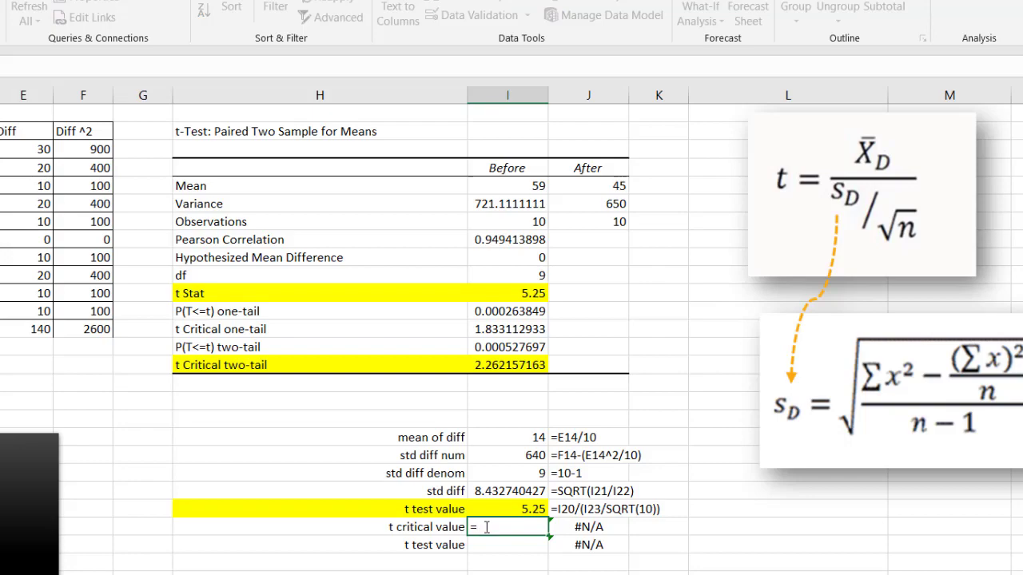
pyautogui.write('t')
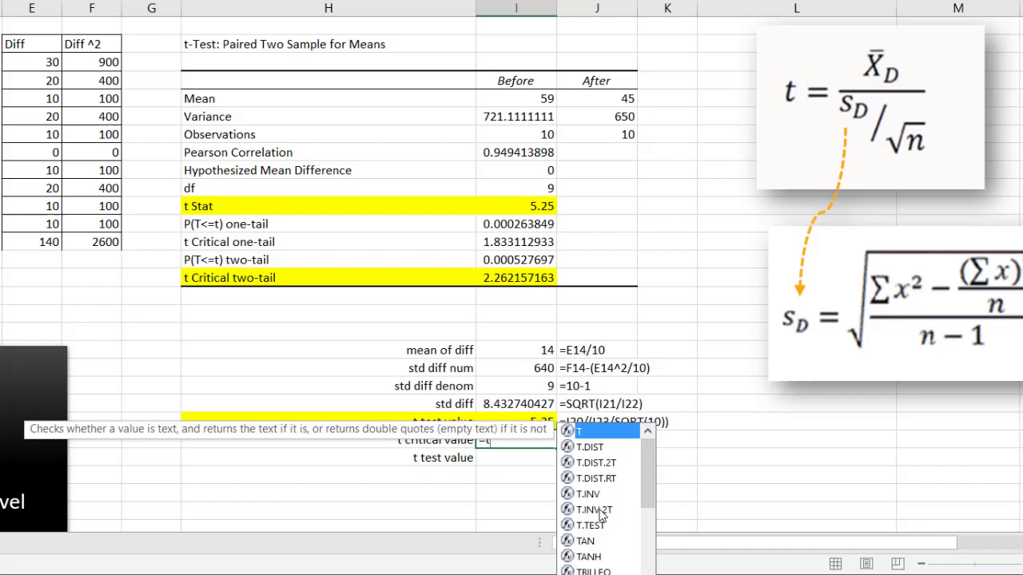
pyautogui.doubleClick(599, 510)
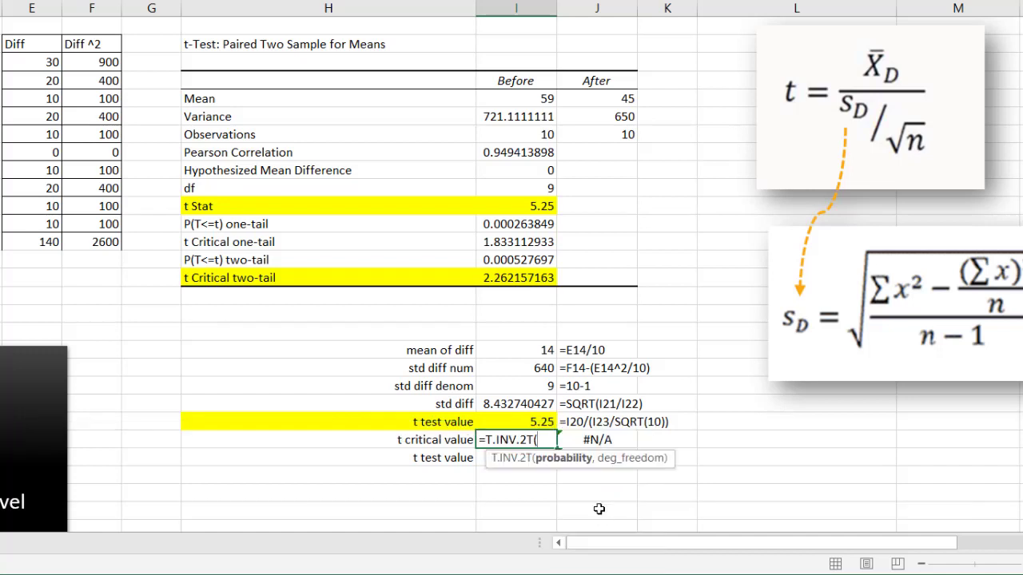
pyautogui.write('.05,')
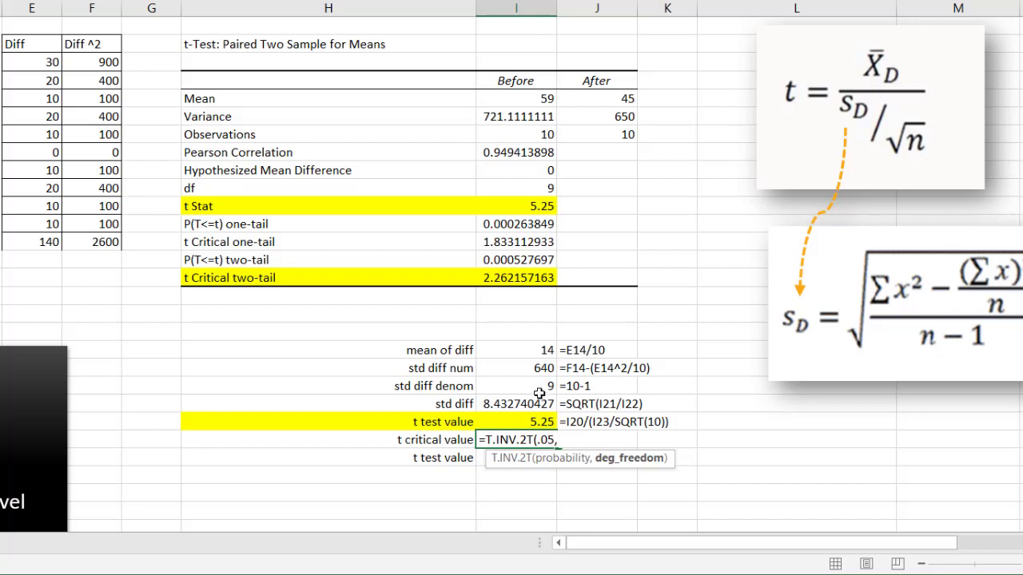
pyautogui.click(540, 388)
pyautogui.write(')')
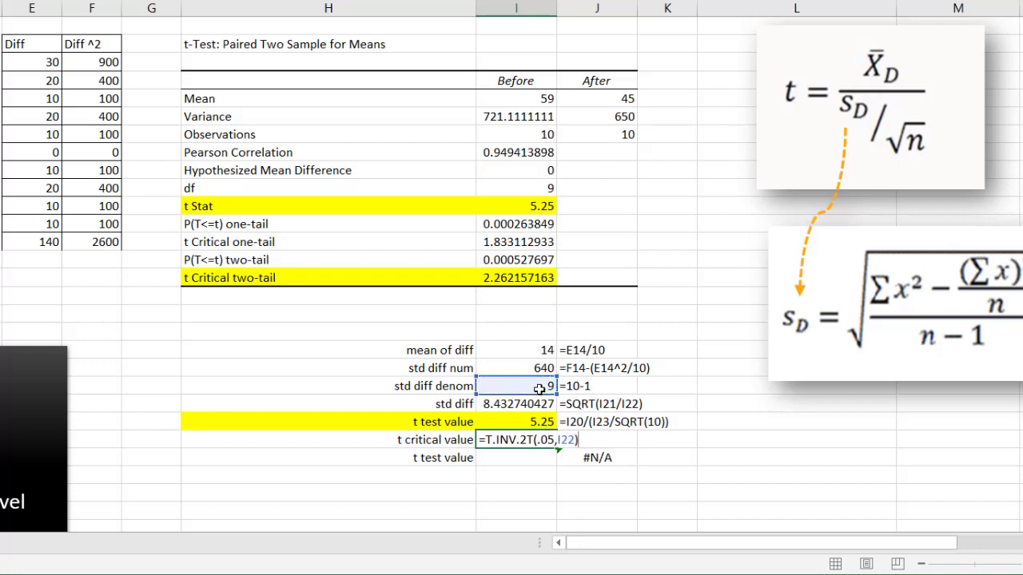
pyautogui.press('Return')
# Fill the t critical value label and result in H25:I25 with yellow and compare the result with t Critical two-tail and the t test value
pyautogui.moveTo(403, 441); pyautogui.dragTo(487, 441)
pyautogui.rightClick(487, 440)
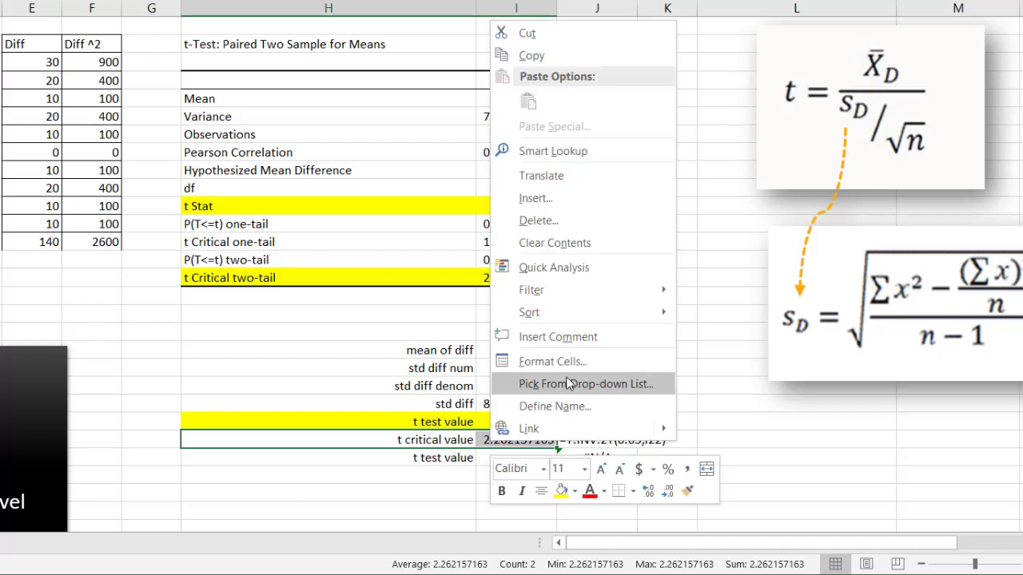
pyautogui.click(562, 491)
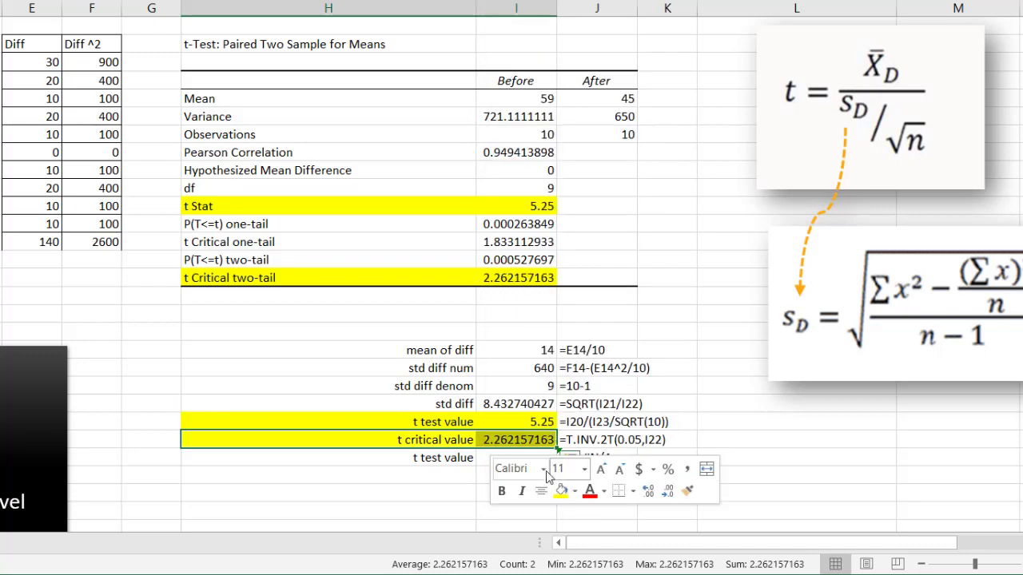
pyautogui.click(504, 277)
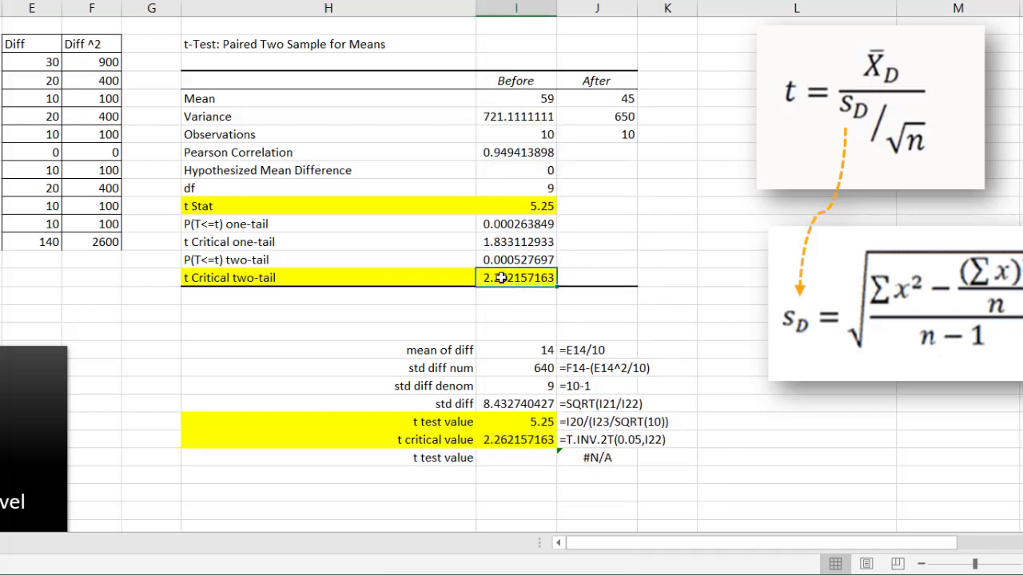
pyautogui.click(512, 441)
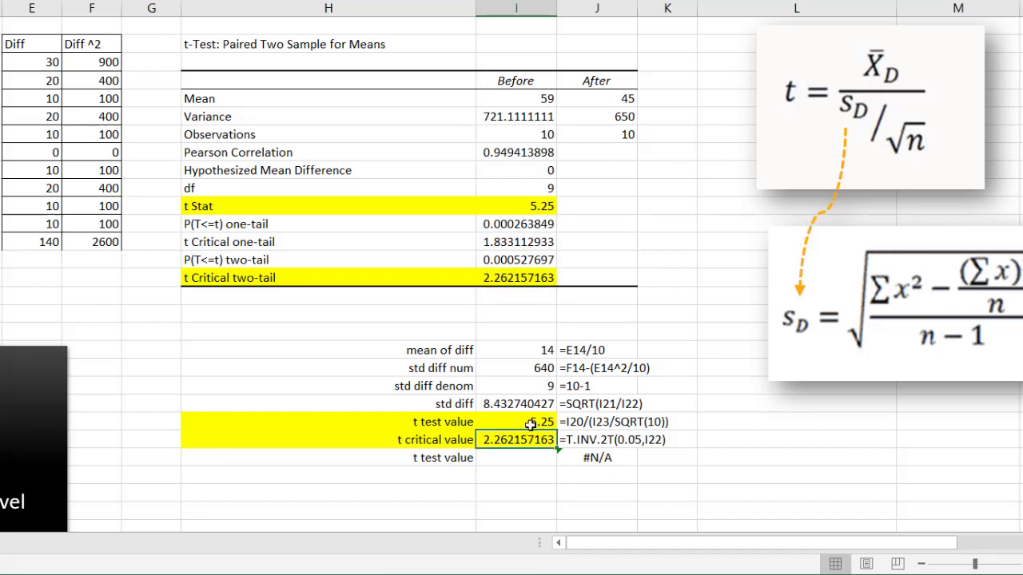
pyautogui.click(530, 424)
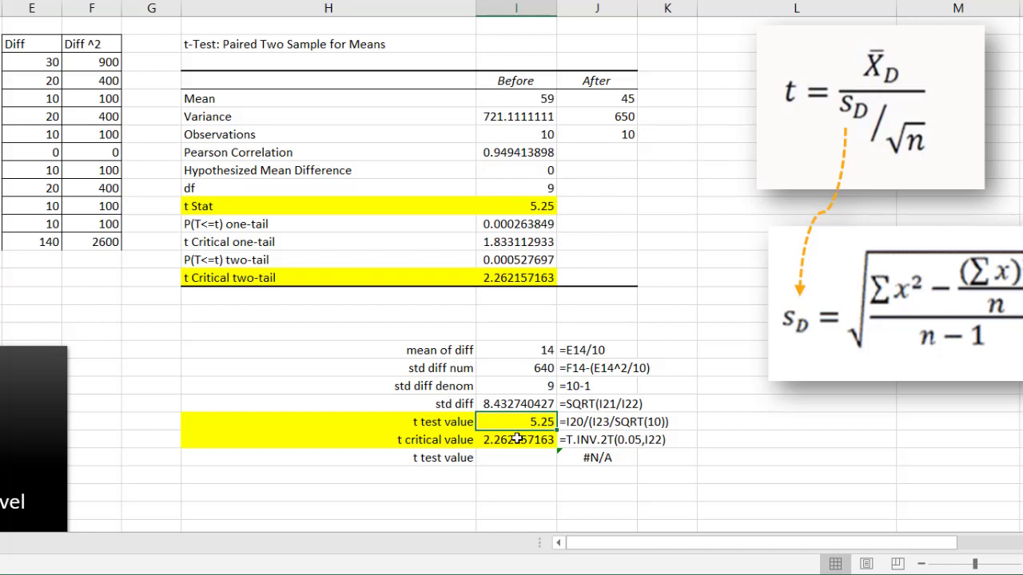
pyautogui.click(511, 439)
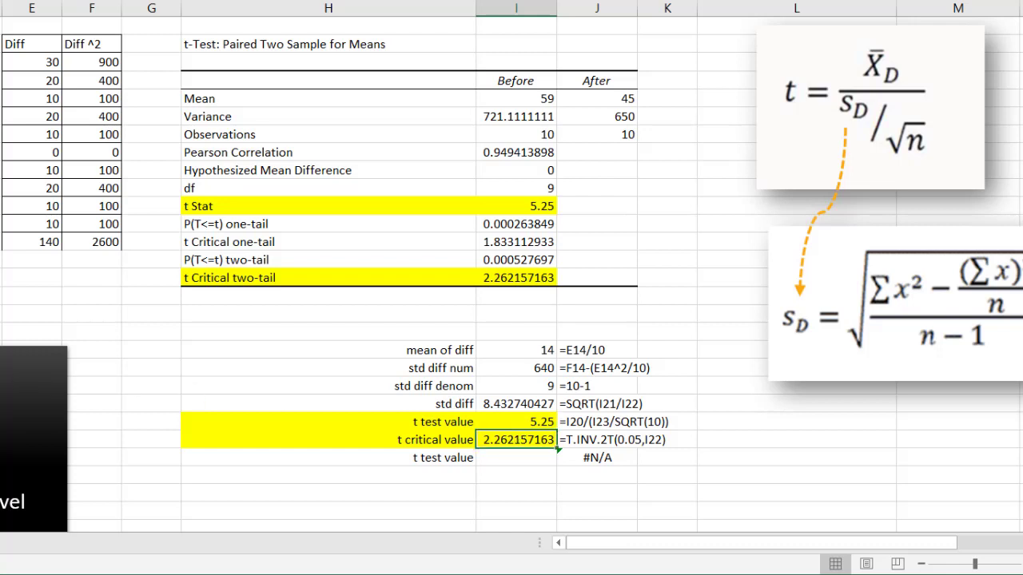
pyautogui.click(33, 415)
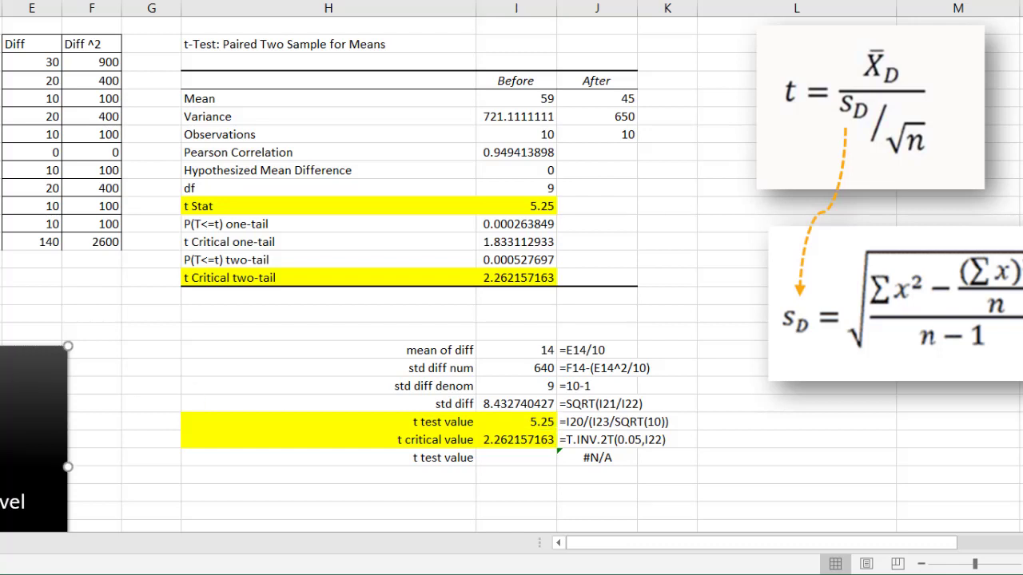
# Calculate the two-tailed, paired t-test probability in I26 with =T.TEST(B4:B13,C4:C13,2,1)
pyautogui.click(496, 459)
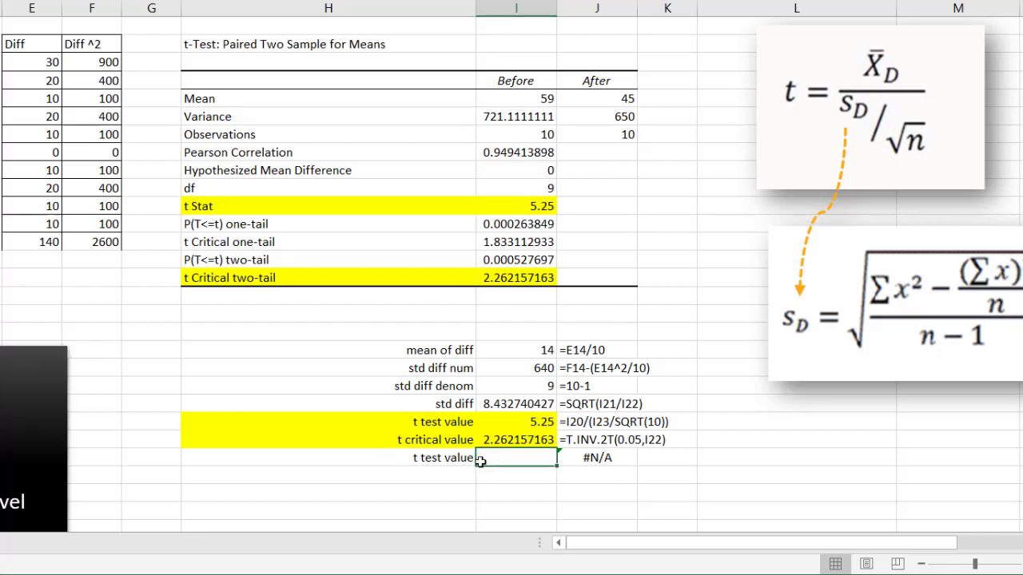
pyautogui.write('=')
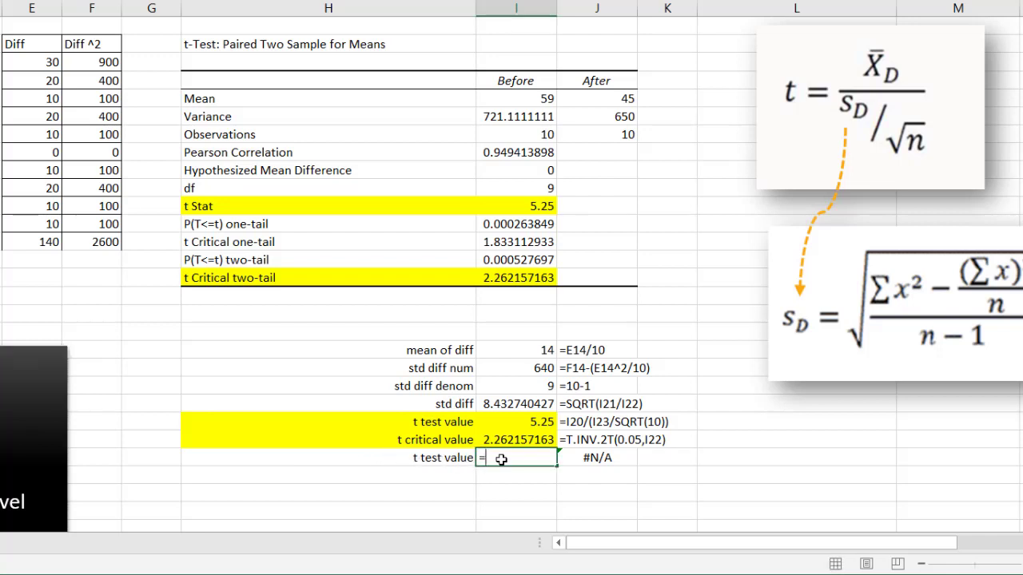
pyautogui.write('t.')
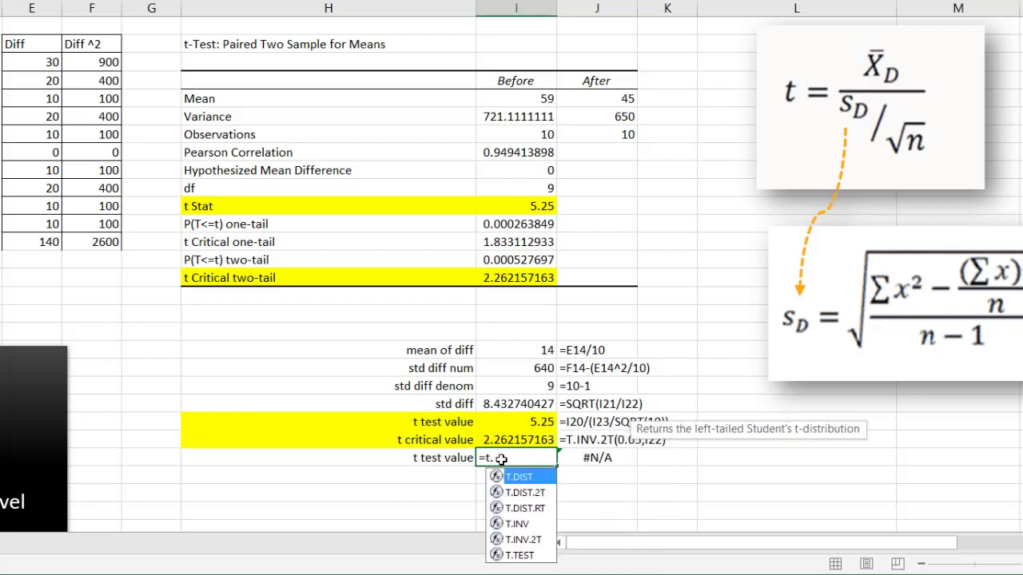
pyautogui.write('test')
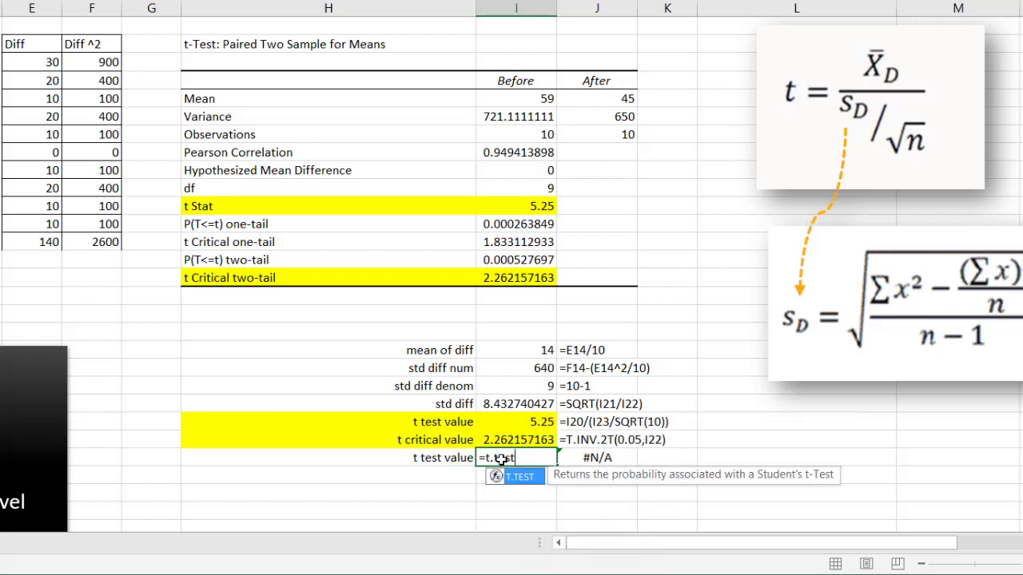
pyautogui.doubleClick(519, 478)
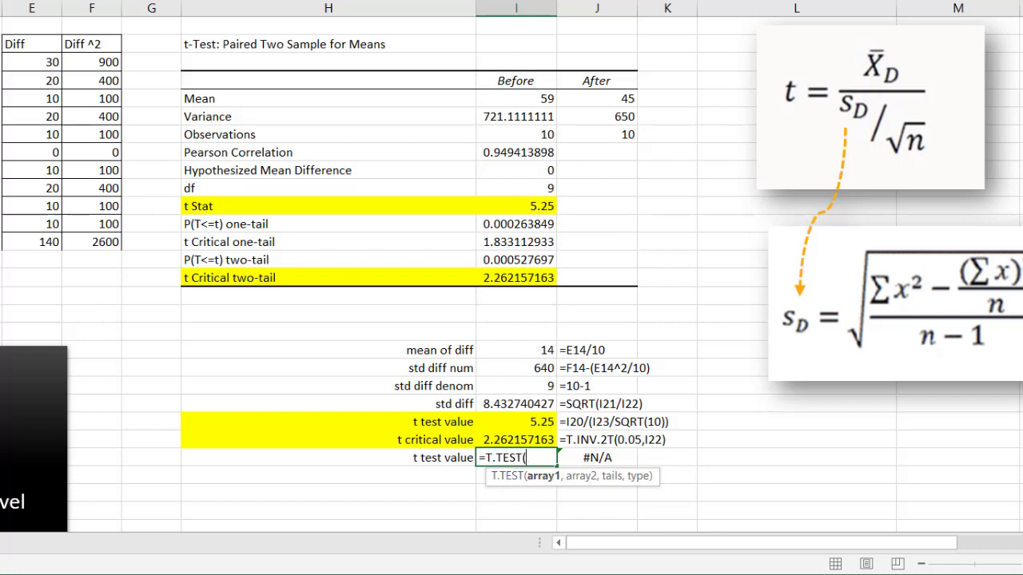
pyautogui.write('B4:B11')
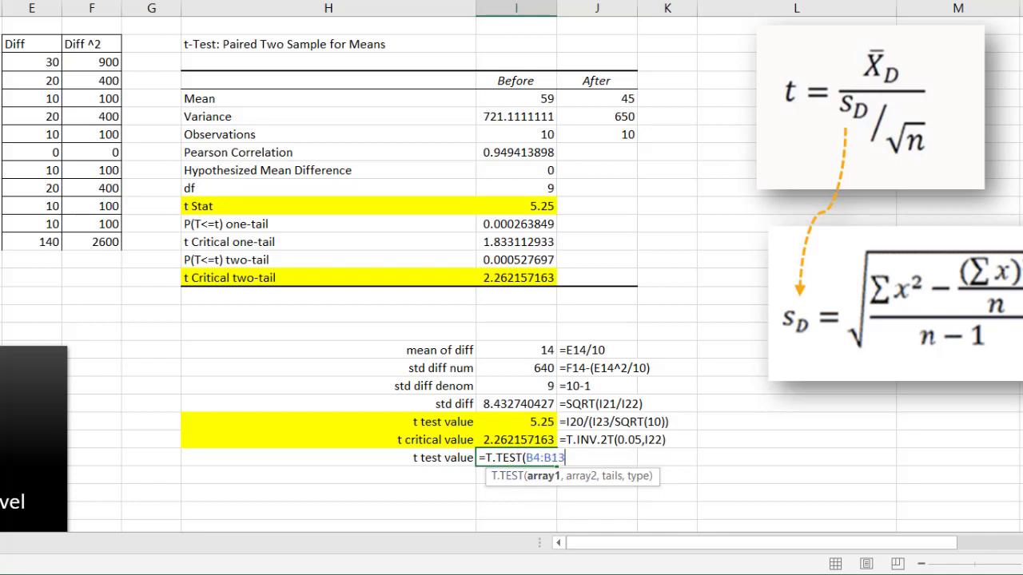
pyautogui.write(',C4:C7')
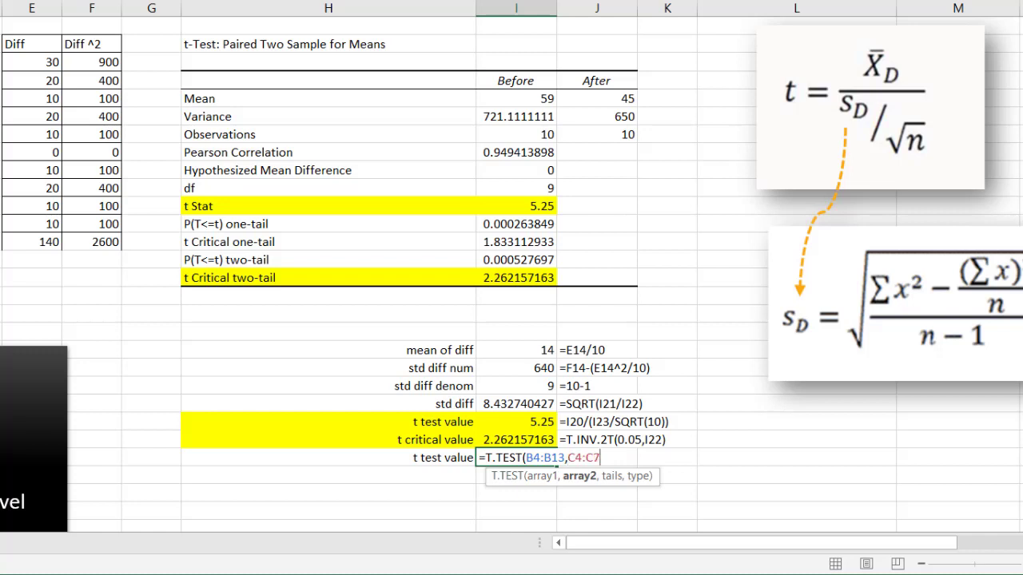
pyautogui.hotkey('shift', 'Up')
pyautogui.write(',')
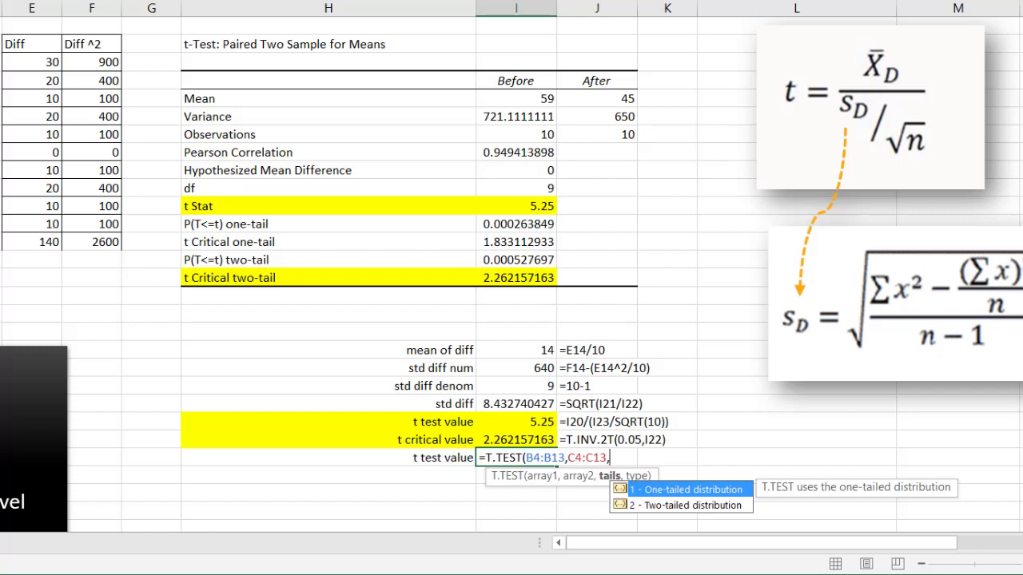
pyautogui.click(648, 505)
pyautogui.doubleClick(648, 507)
pyautogui.write(',')
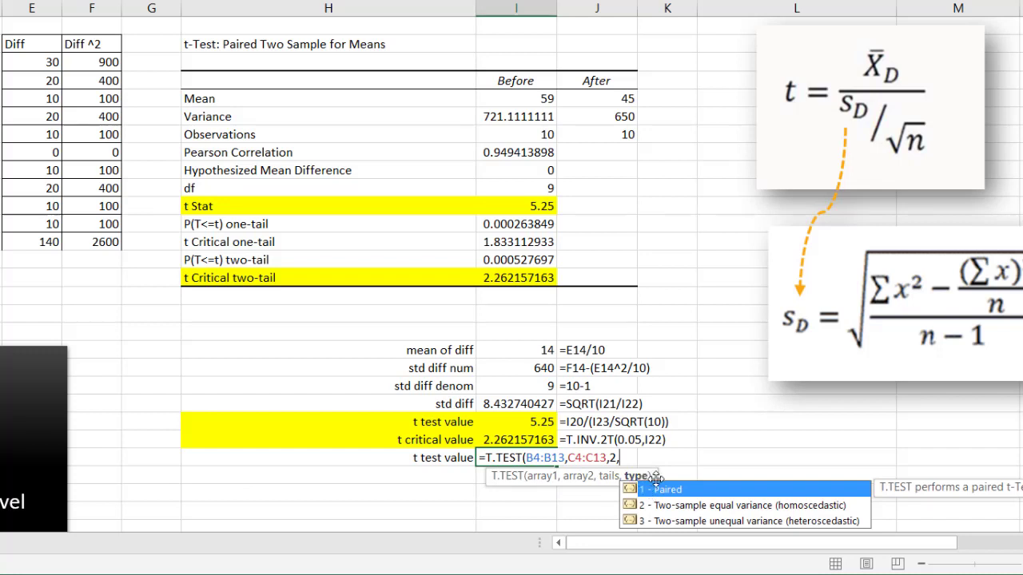
pyautogui.write('1)')
pyautogui.press('Return')
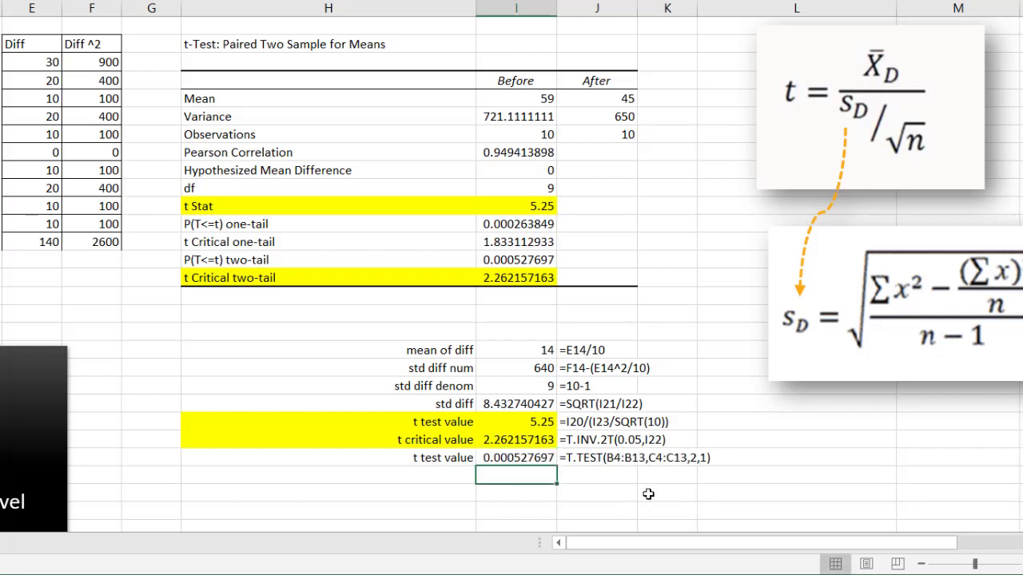
# Compare the T.TEST result in I26 with the P(T<=t) two-tail row of the t-Test output table
pyautogui.click(528, 460)
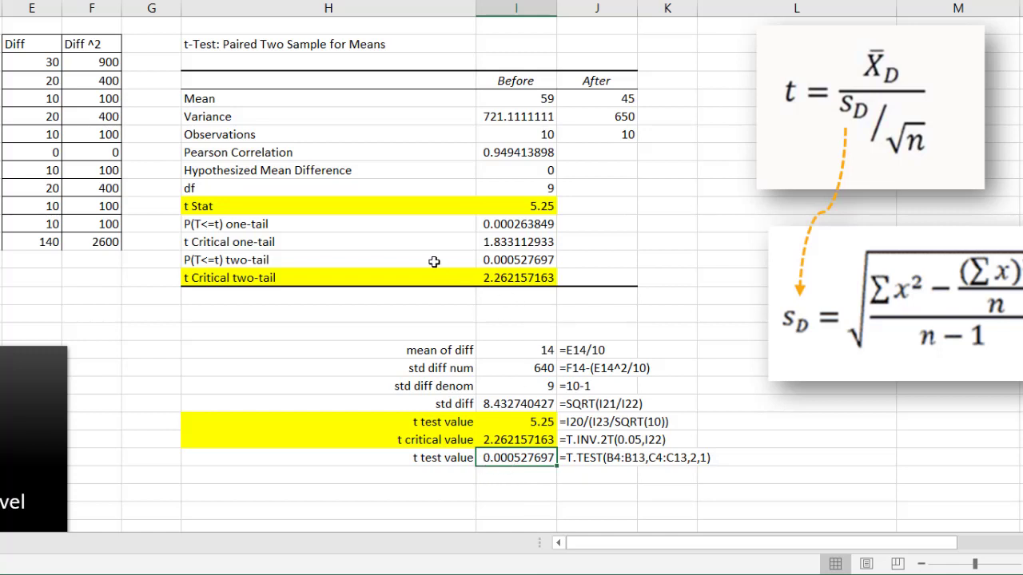
pyautogui.moveTo(428, 260); pyautogui.dragTo(487, 257)
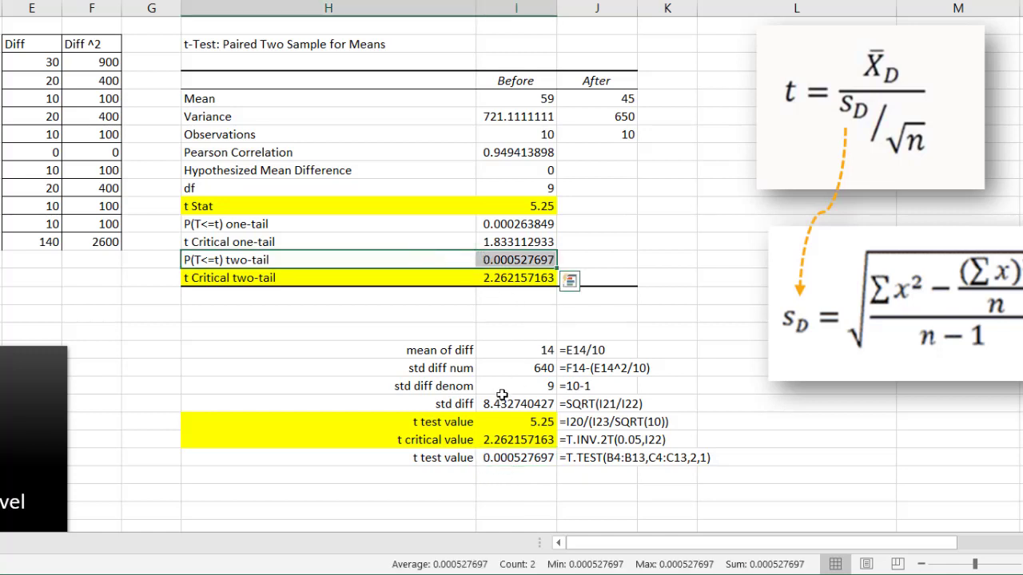
pyautogui.click(510, 457)
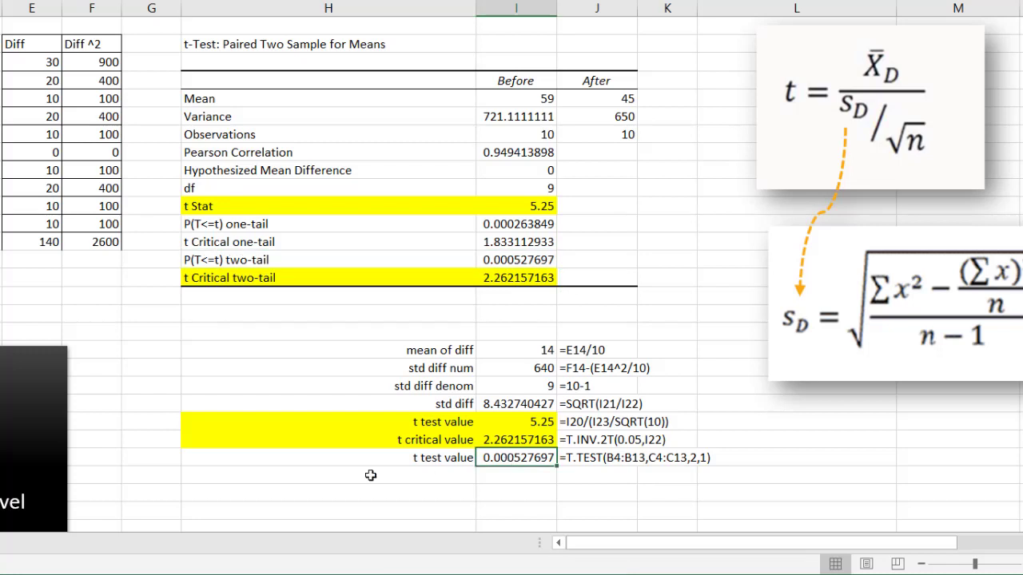
# Review the significance level note, the manual calculation rows, the T.TEST row and the paired t-Test output table against one another
pyautogui.click(36, 416)
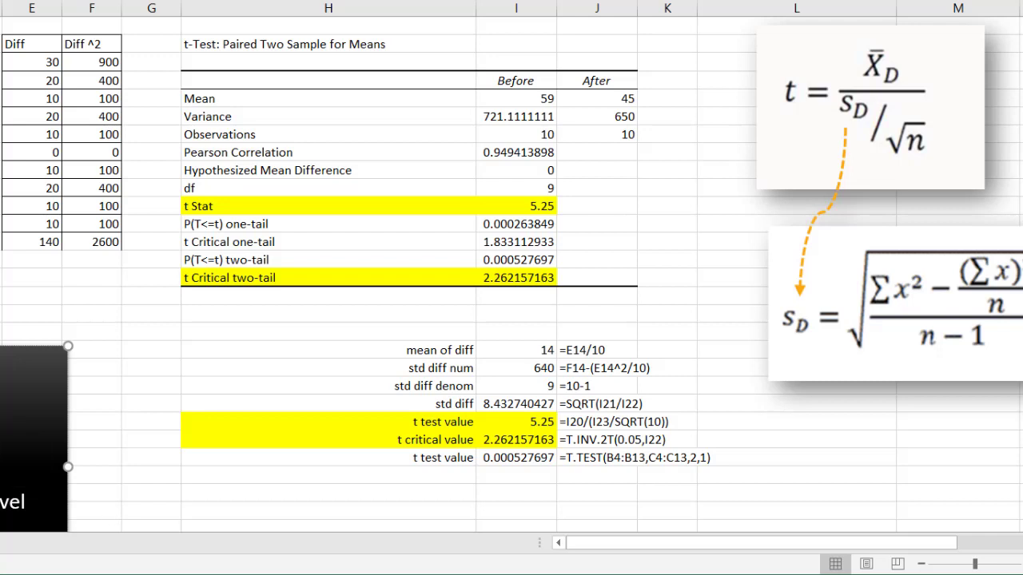
pyautogui.click(198, 493)
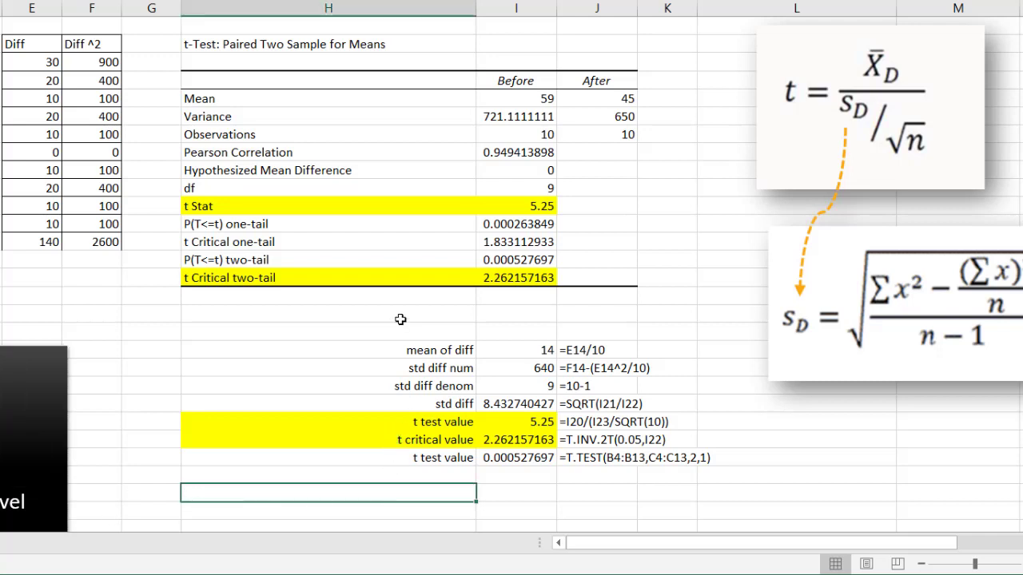
pyautogui.moveTo(391, 328)
pyautogui.mouseDown()
pyautogui.moveTo(527, 351)
pyautogui.moveTo(711, 448)
pyautogui.moveTo(695, 479)
pyautogui.mouseUp()
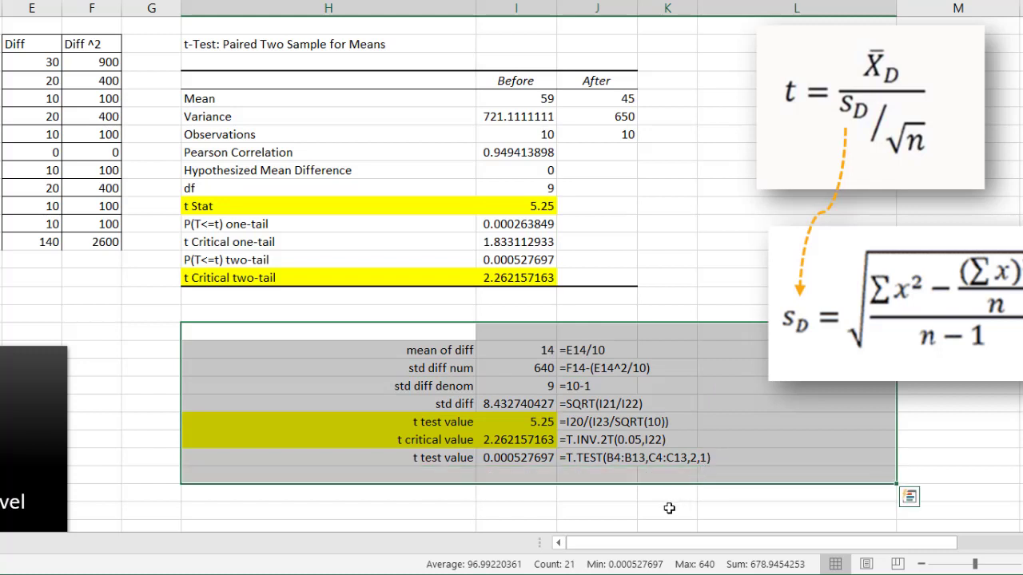
pyautogui.click(595, 223)
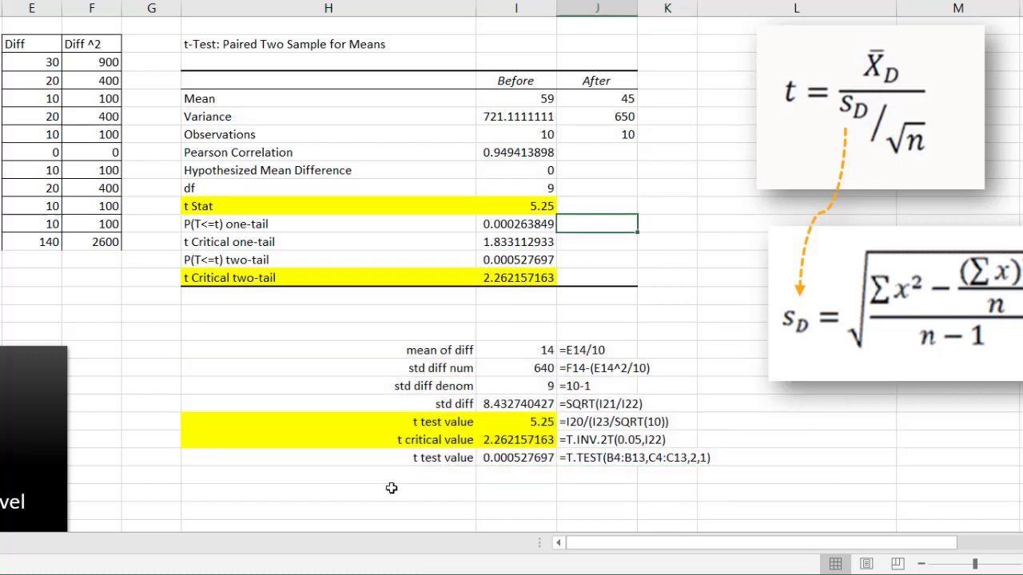
pyautogui.click(407, 458)
pyautogui.moveTo(434, 457); pyautogui.dragTo(675, 458)
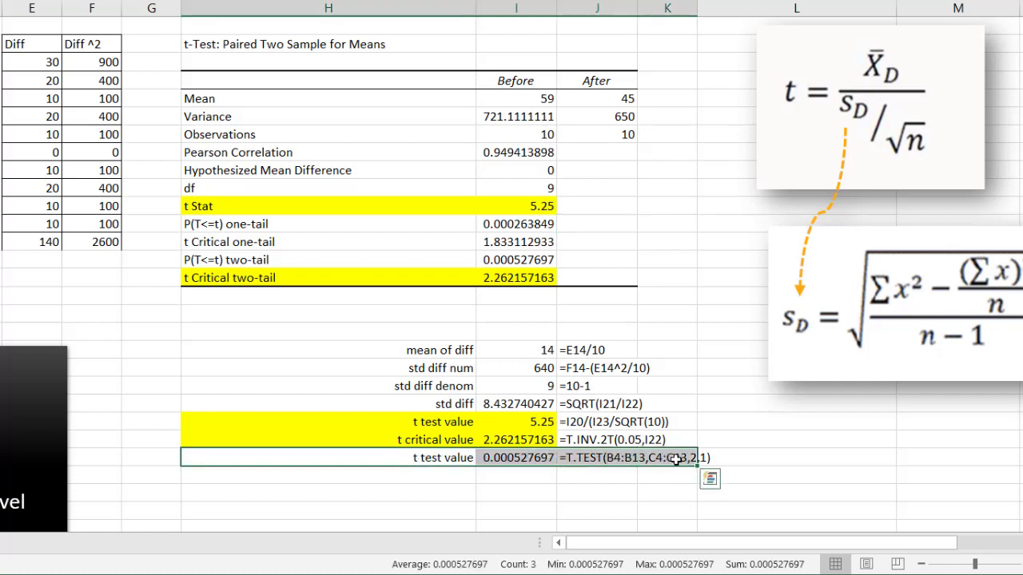
pyautogui.moveTo(617, 275); pyautogui.dragTo(311, 56)
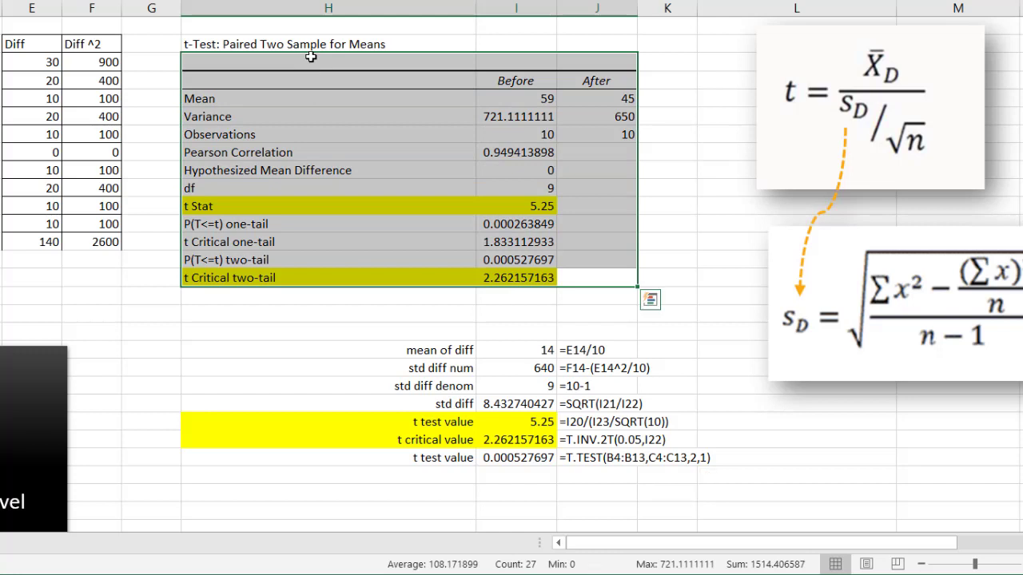
pyautogui.moveTo(344, 308); pyautogui.dragTo(679, 440)
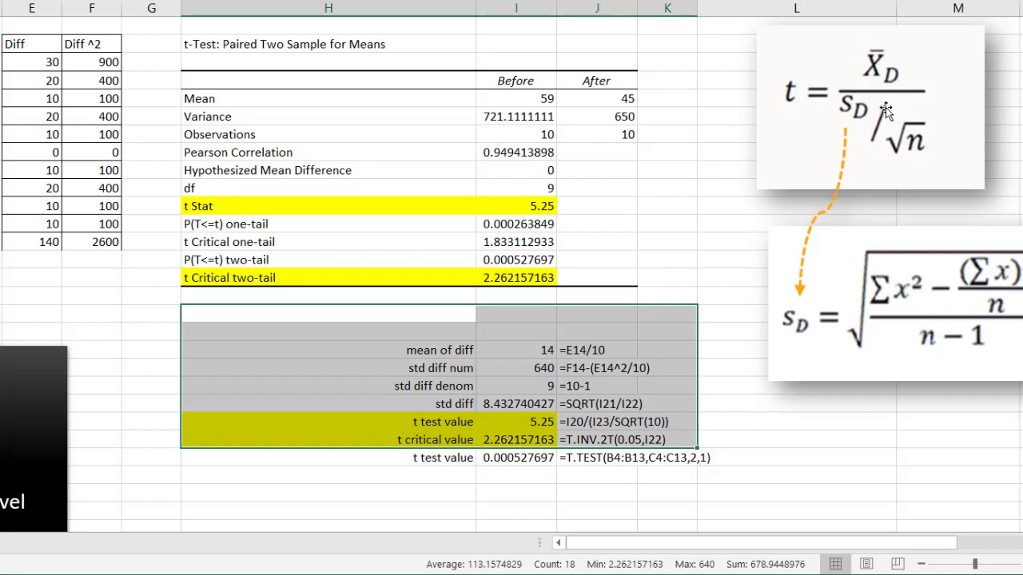